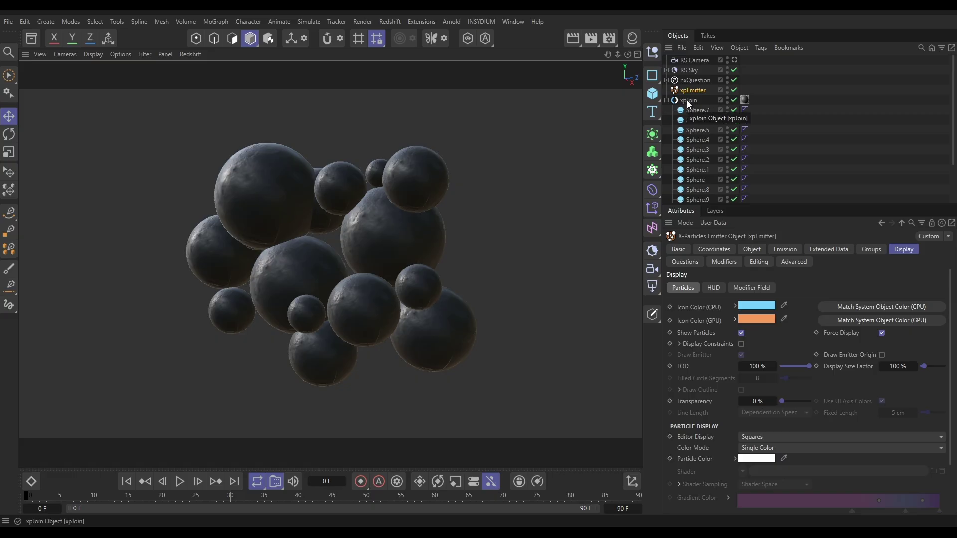
Check xpEmitter's xpJoin source and 60000-particle shot emission, then play the simulation to frame 19
click(198, 481)
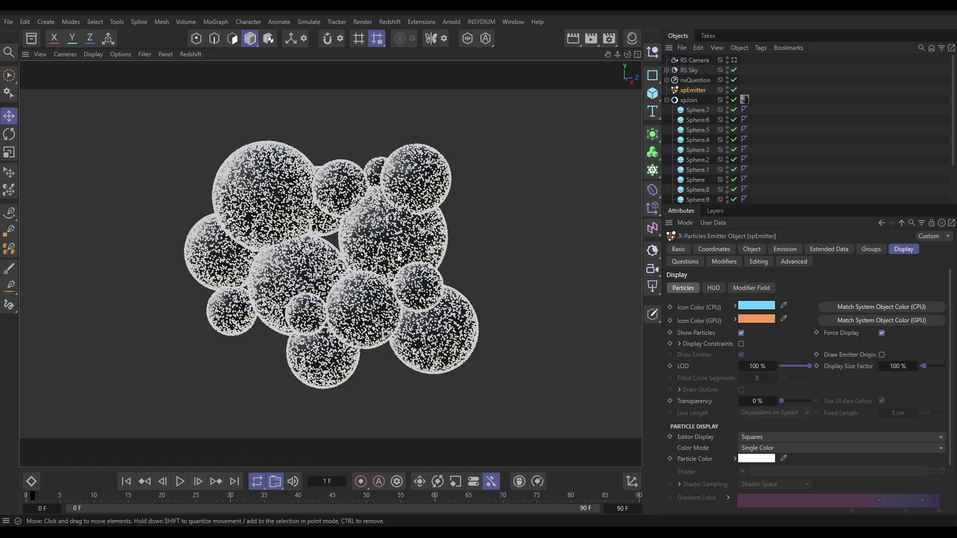
click(747, 248)
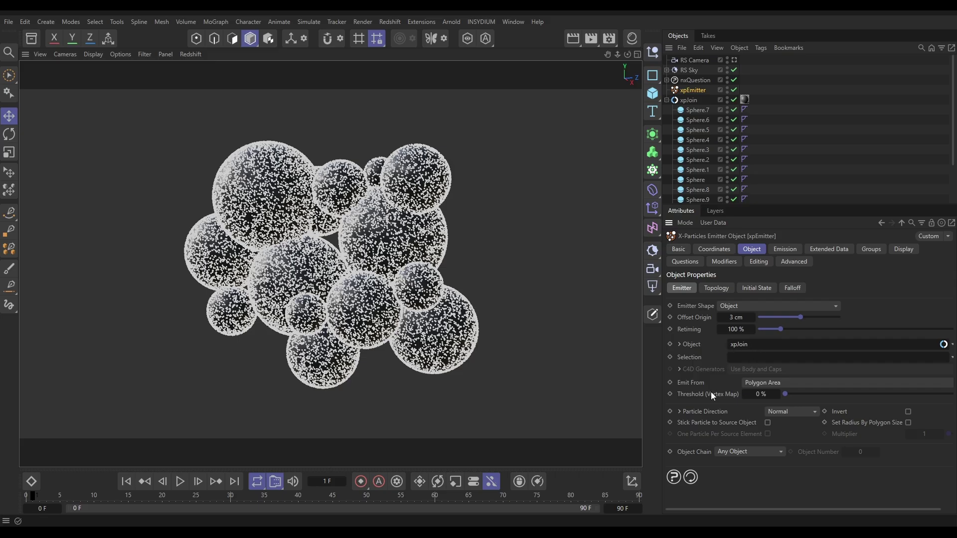
click(783, 248)
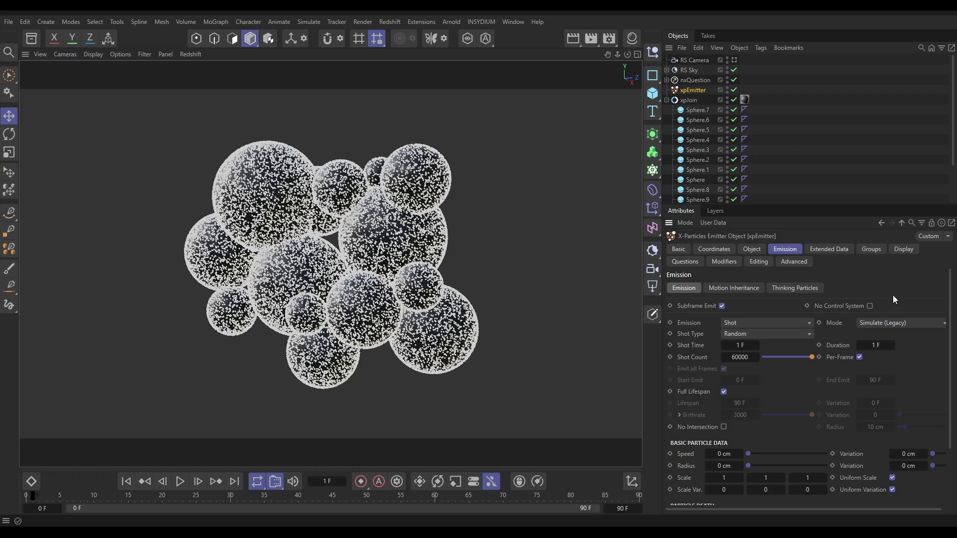
click(903, 249)
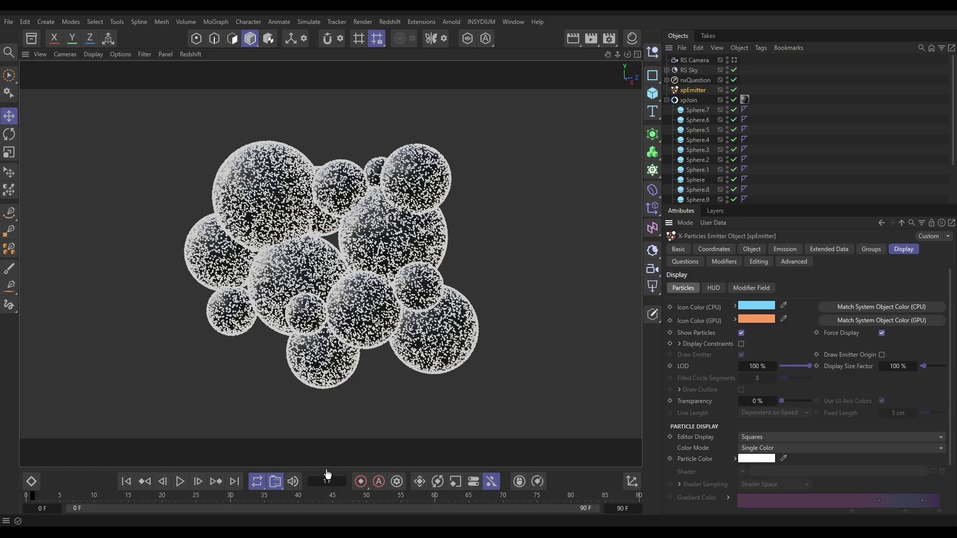
click(127, 482)
click(180, 481)
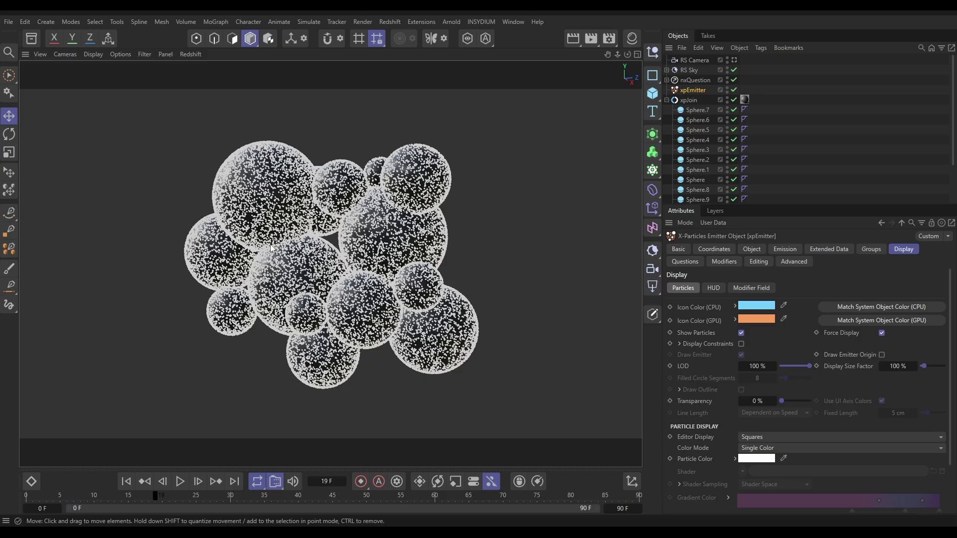
Select the Spherical Field under nxQuestion, preview its effect on the particles, then disable it
click(685, 82)
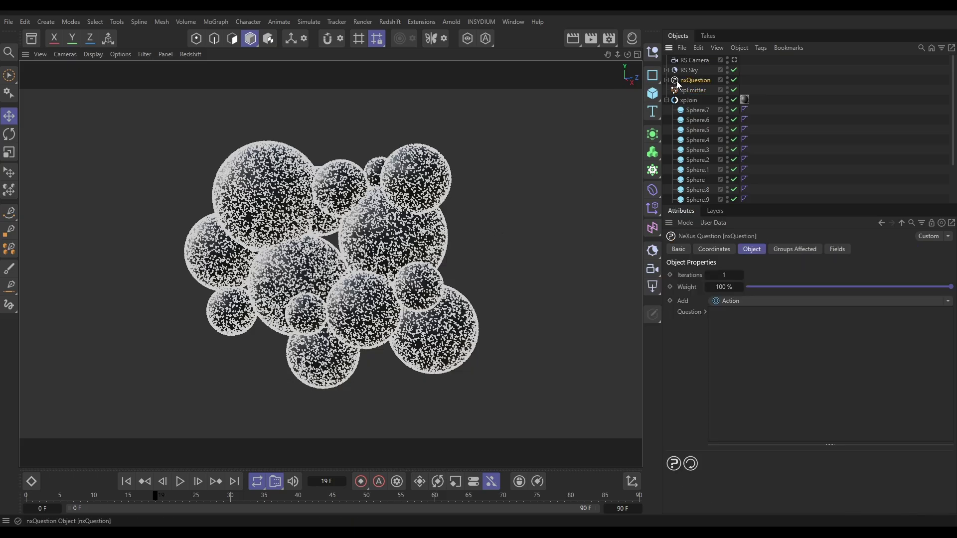
click(667, 80)
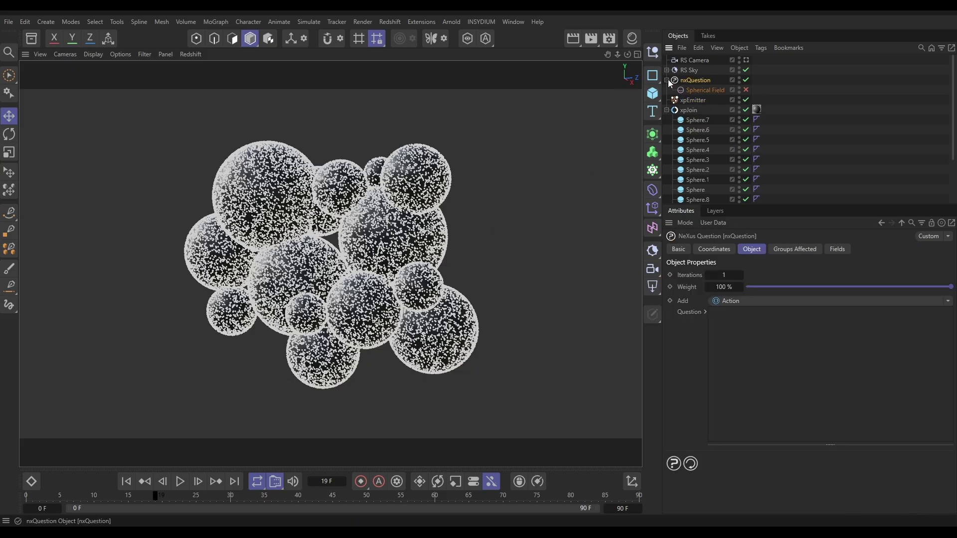
click(697, 91)
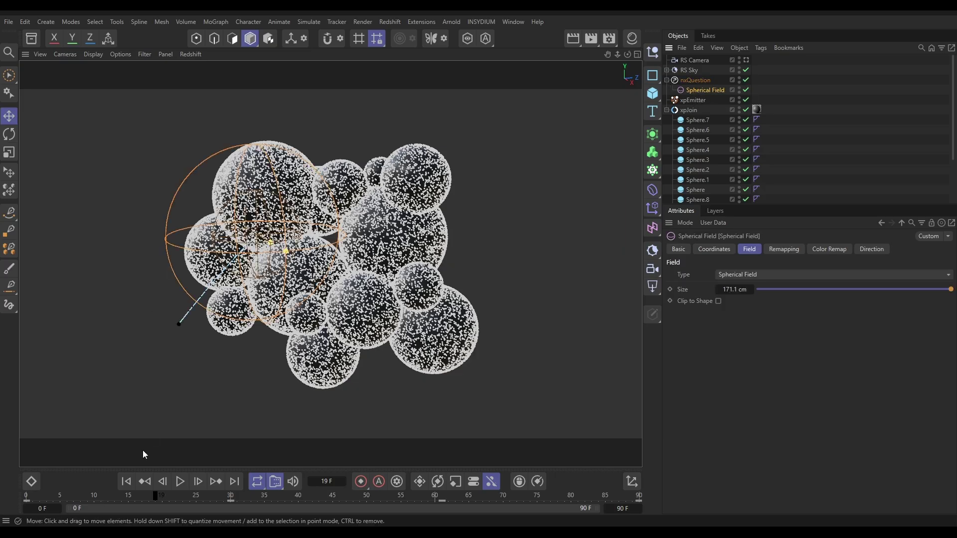
click(127, 481)
click(180, 482)
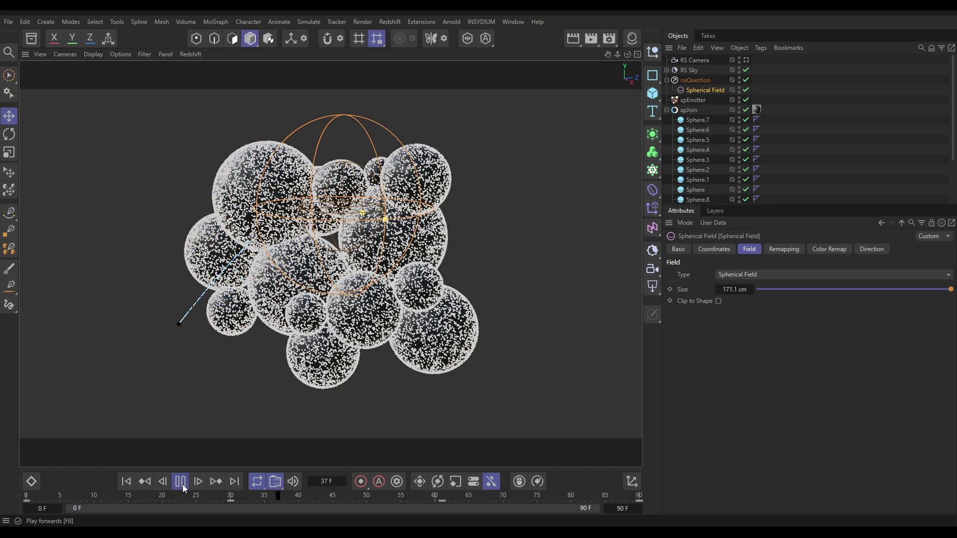
click(180, 482)
click(126, 481)
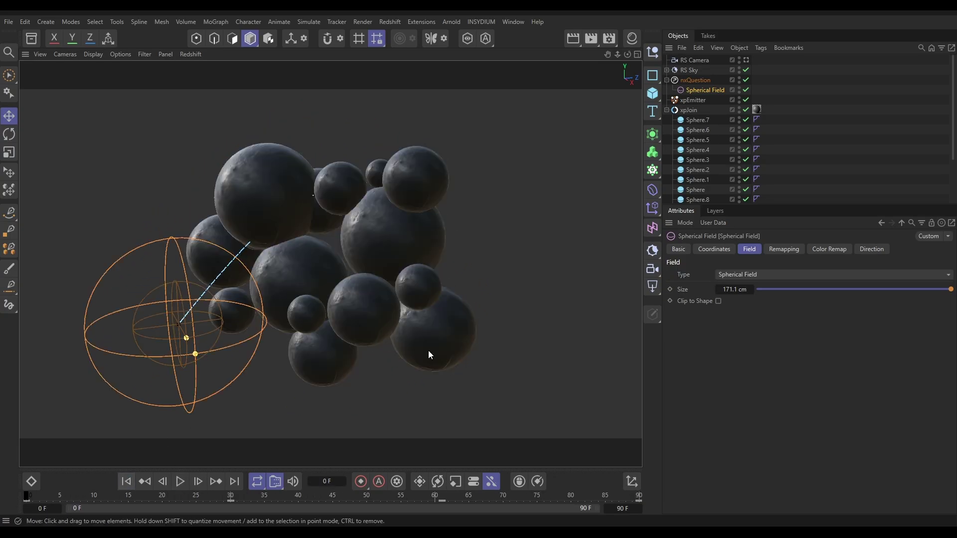
click(746, 90)
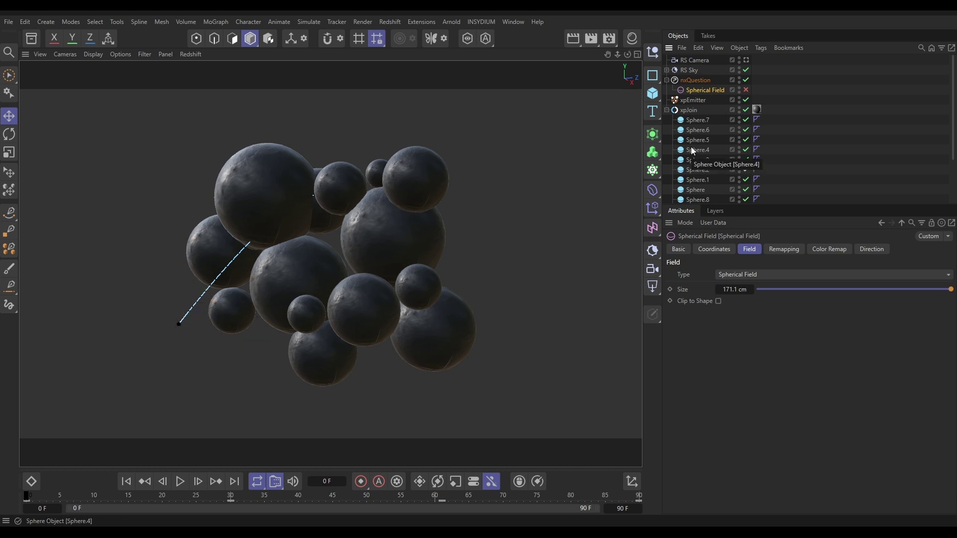
Add a question to nxQuestion that tests particle Neighbors
click(695, 81)
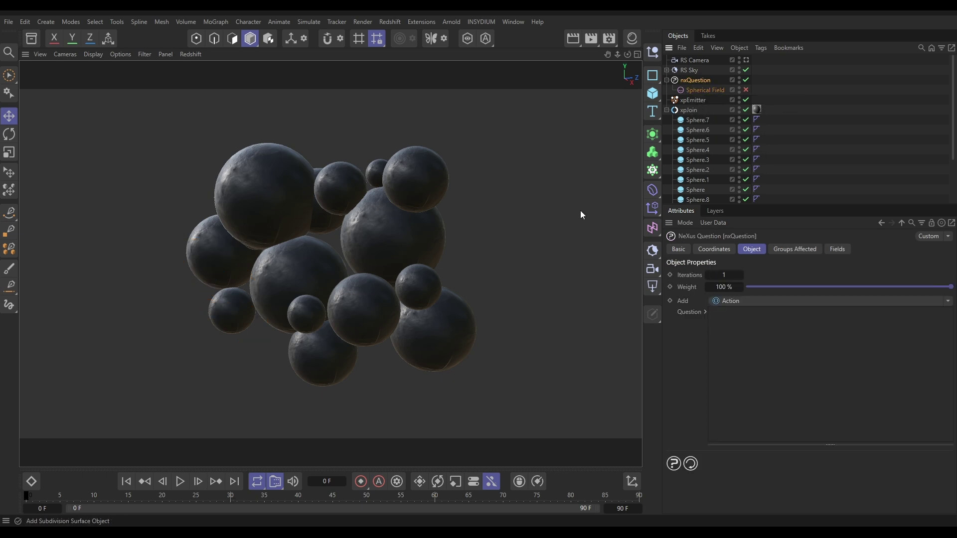
click(197, 482)
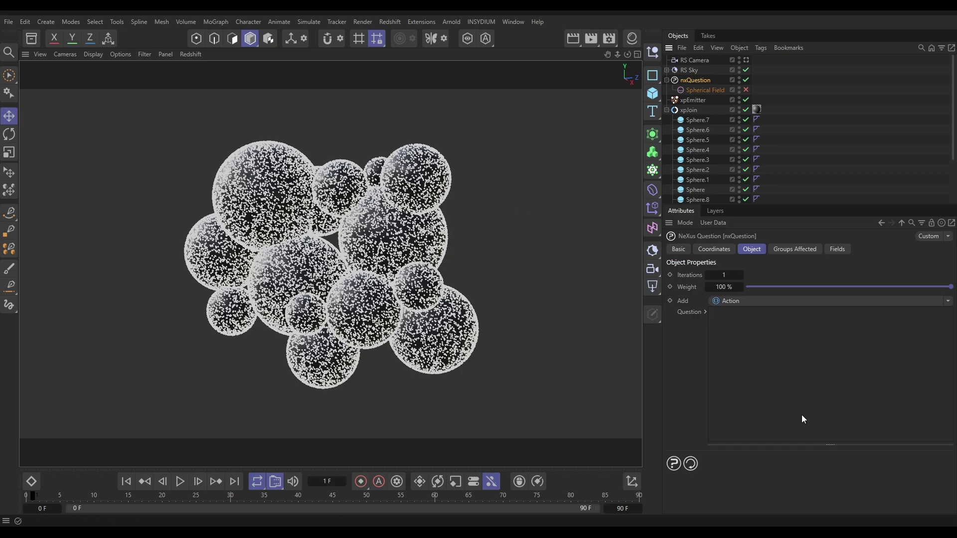
click(947, 301)
click(928, 315)
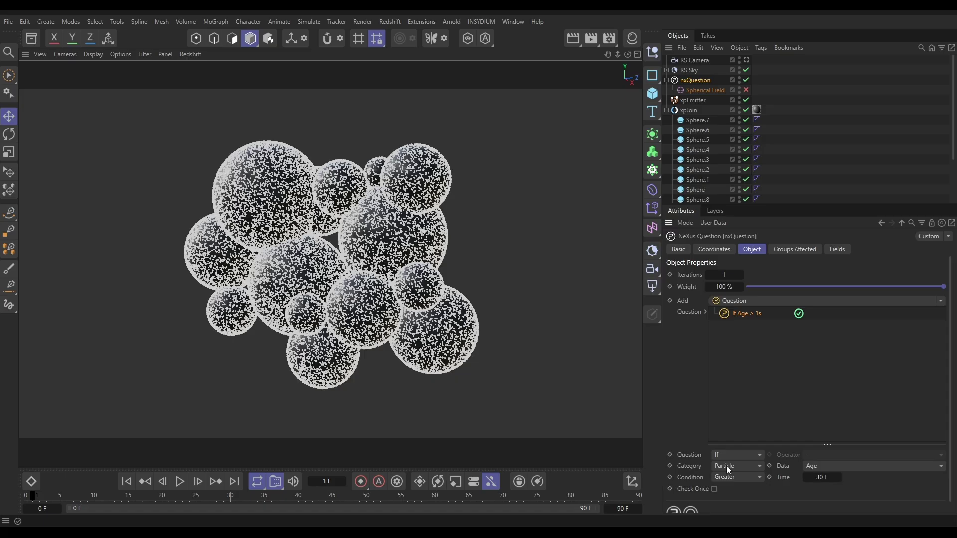
click(823, 466)
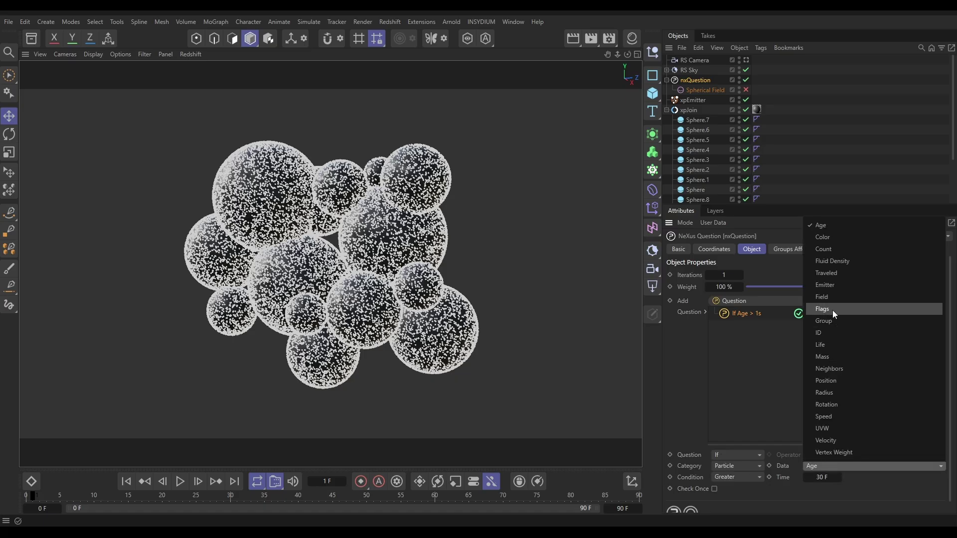
click(828, 369)
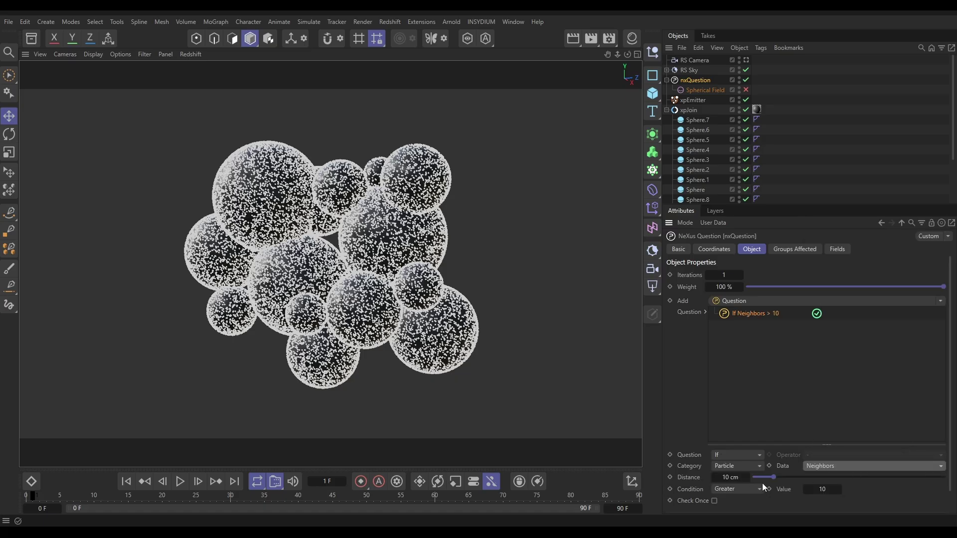
Set the Neighbors question's distance to 40 cm and its value to 300
click(726, 480)
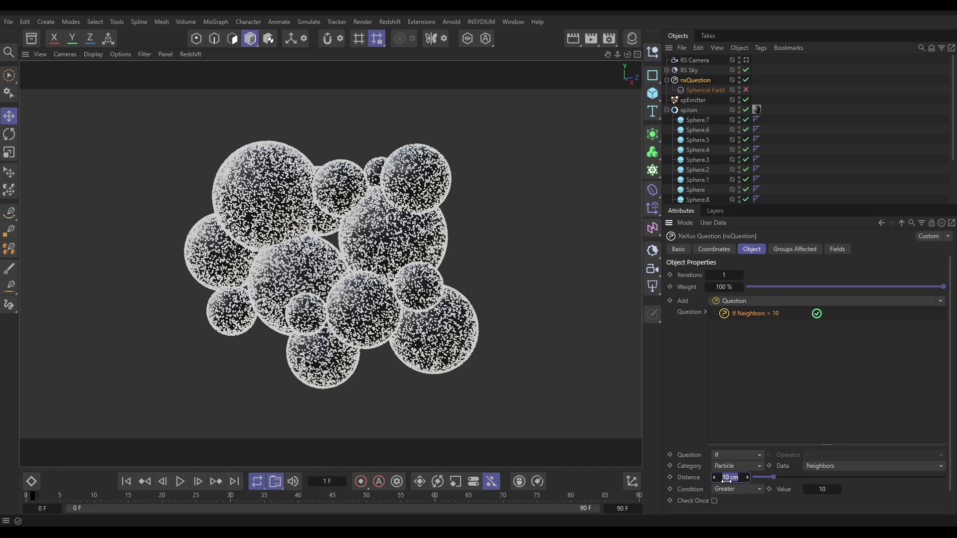
text(40)
key(Return)
click(822, 489)
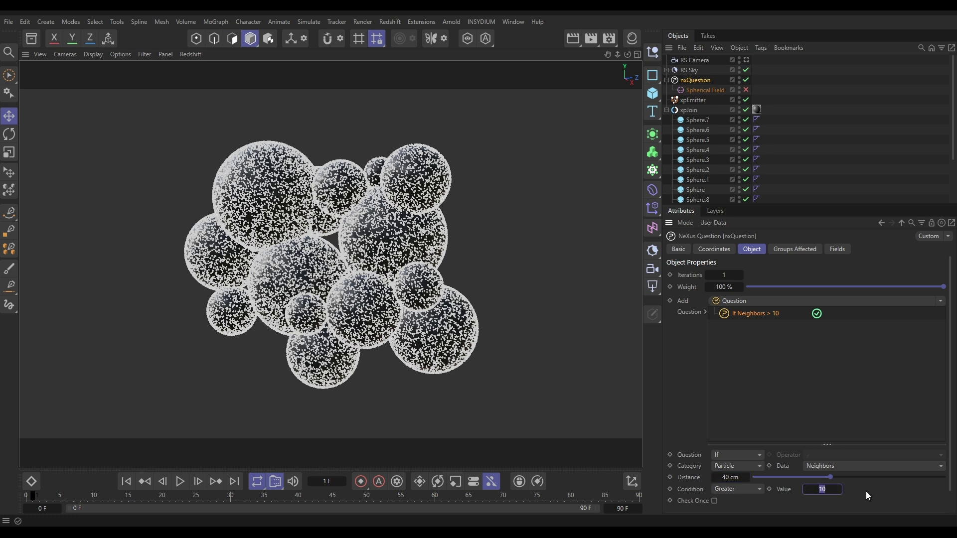
text(300)
key(Return)
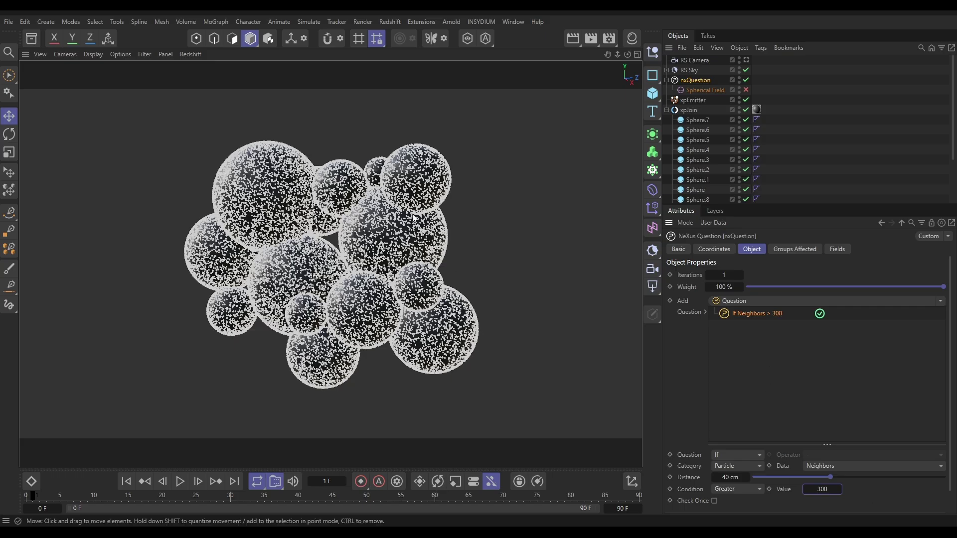
Add a yellow Set Color action under the Neighbors question and play the simulation to test it
click(940, 301)
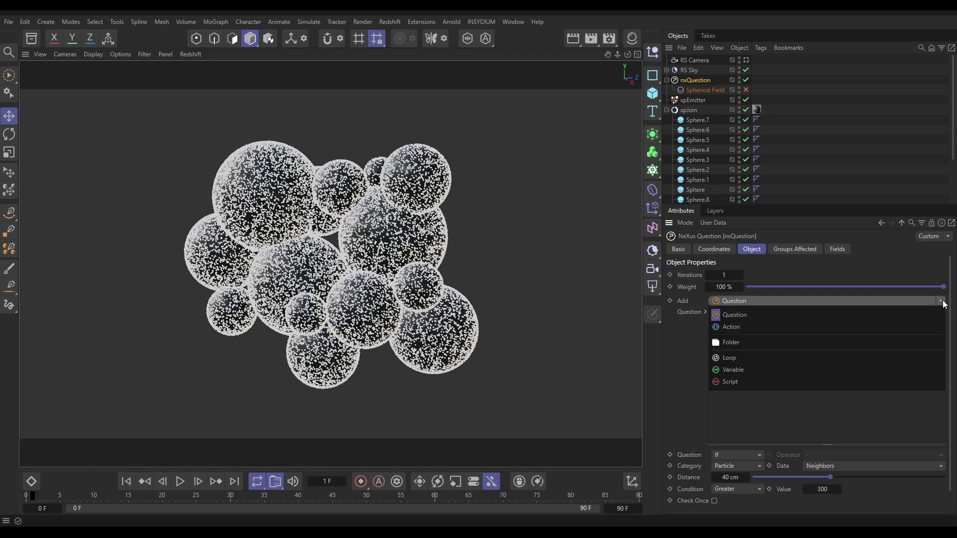
click(913, 323)
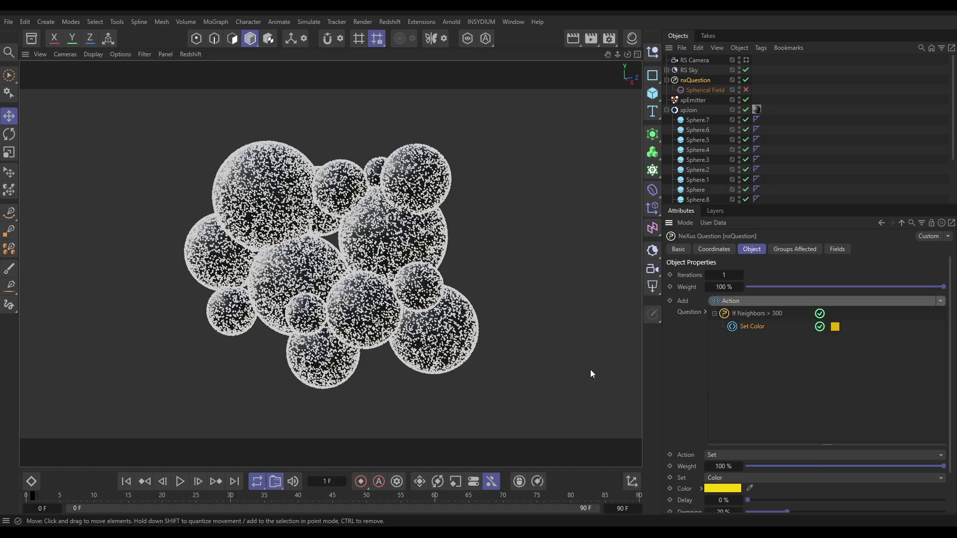
click(126, 481)
click(180, 481)
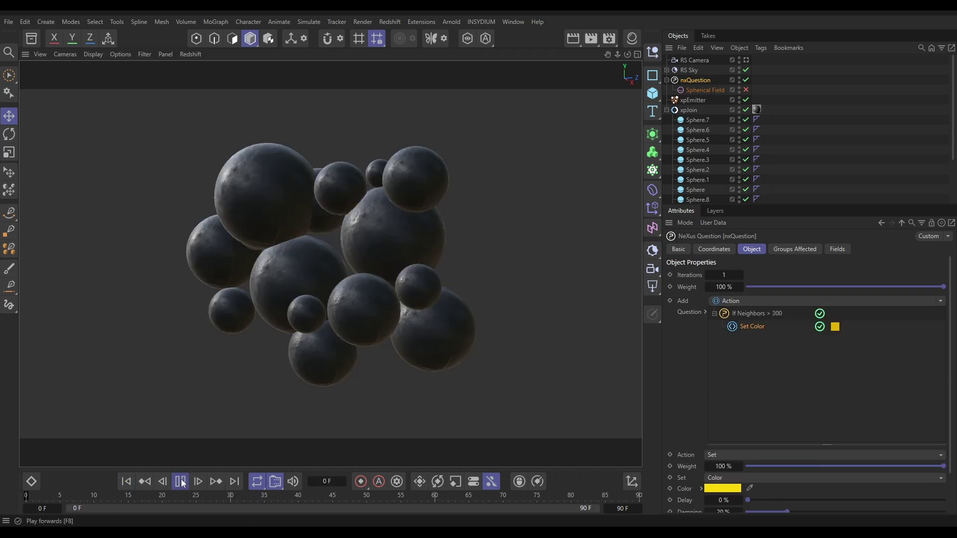
click(180, 482)
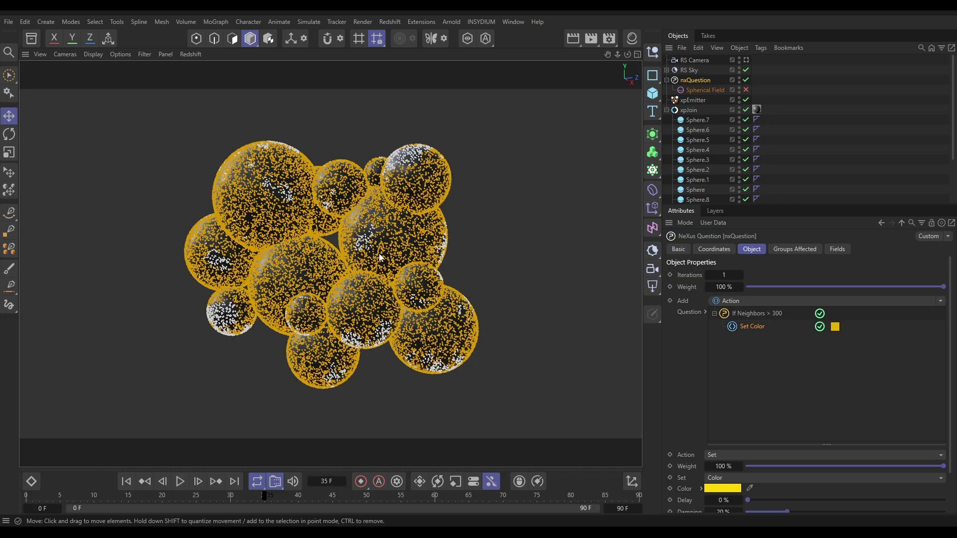
Raise the Neighbors question's threshold to 420 so only crevice particles turn yellow
click(760, 315)
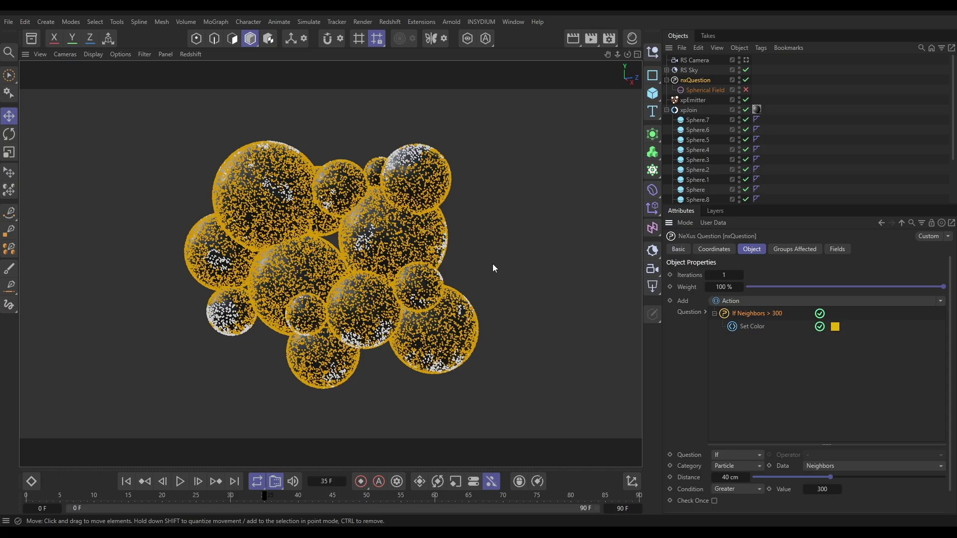
click(822, 489)
click(126, 481)
click(197, 482)
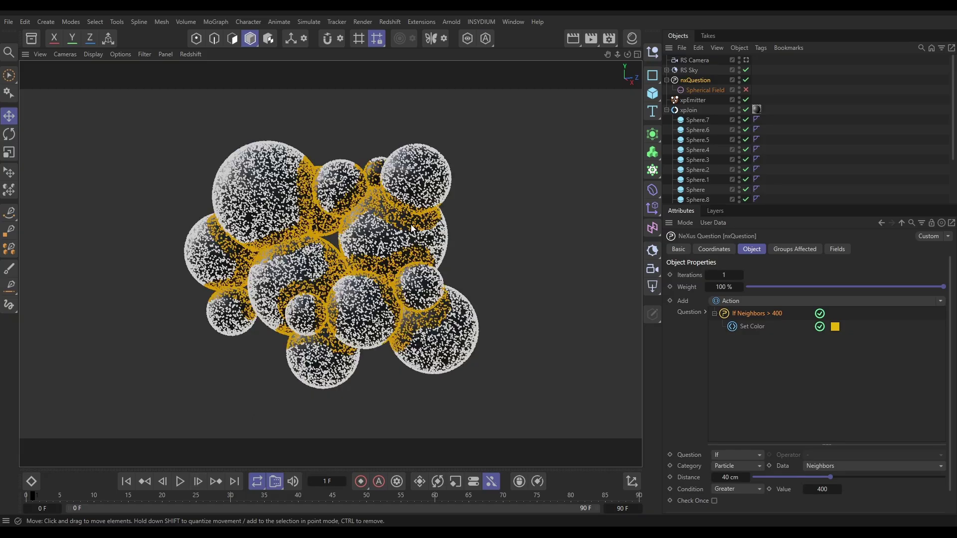
click(823, 488)
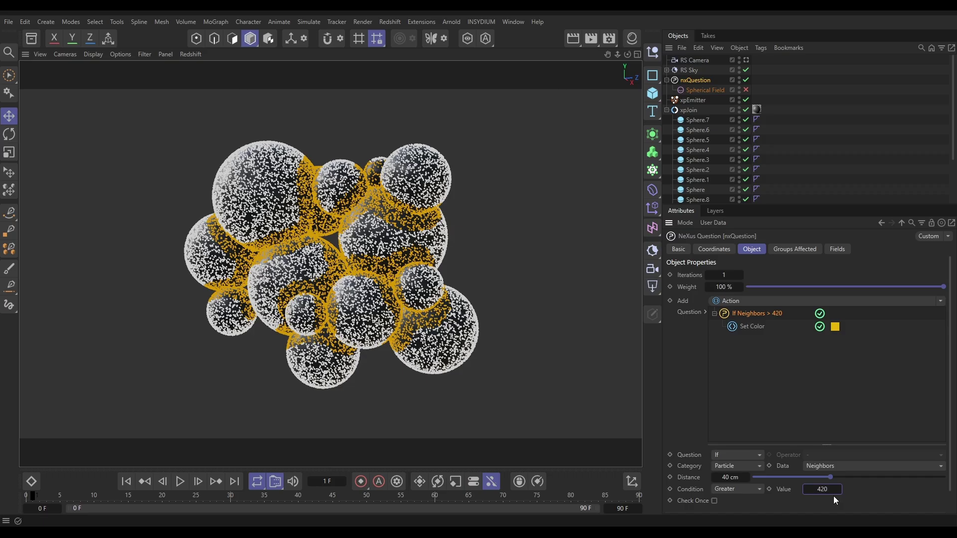
text(420)
click(127, 481)
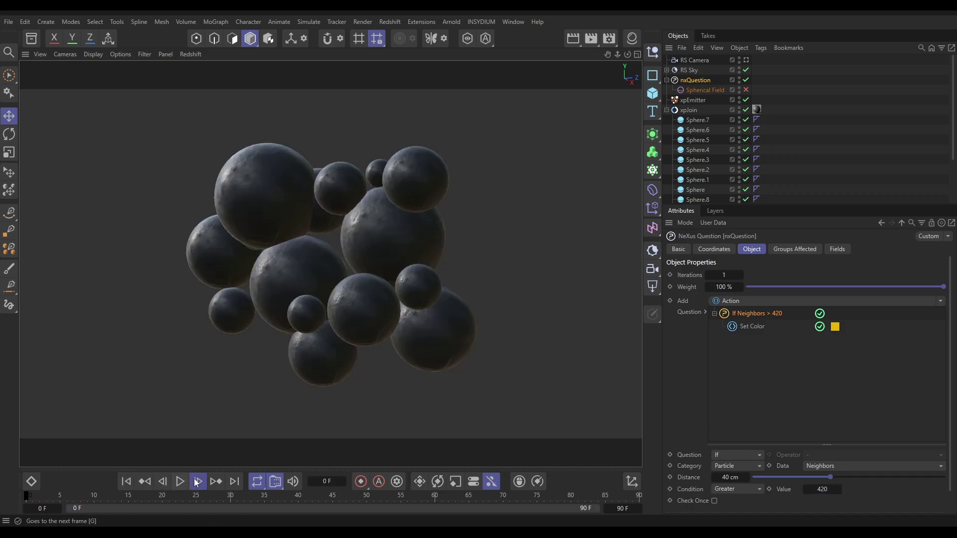
click(197, 482)
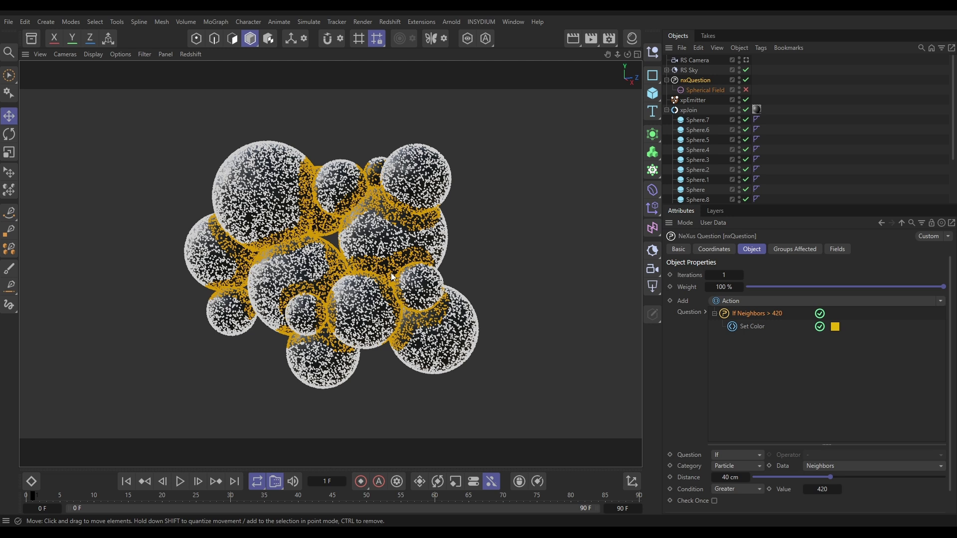
Re-enable the Spherical Field and drag it into nxQuestion's Fields list
click(746, 89)
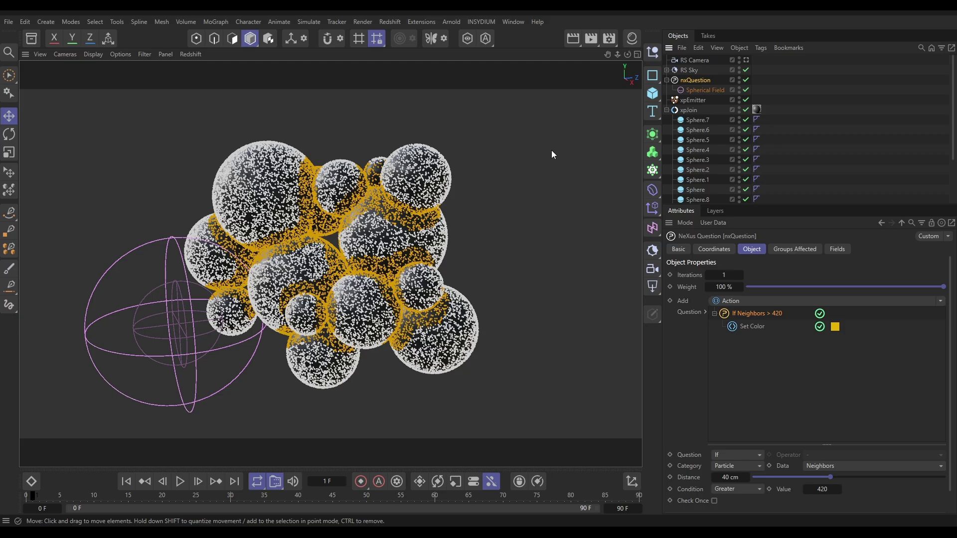
click(841, 251)
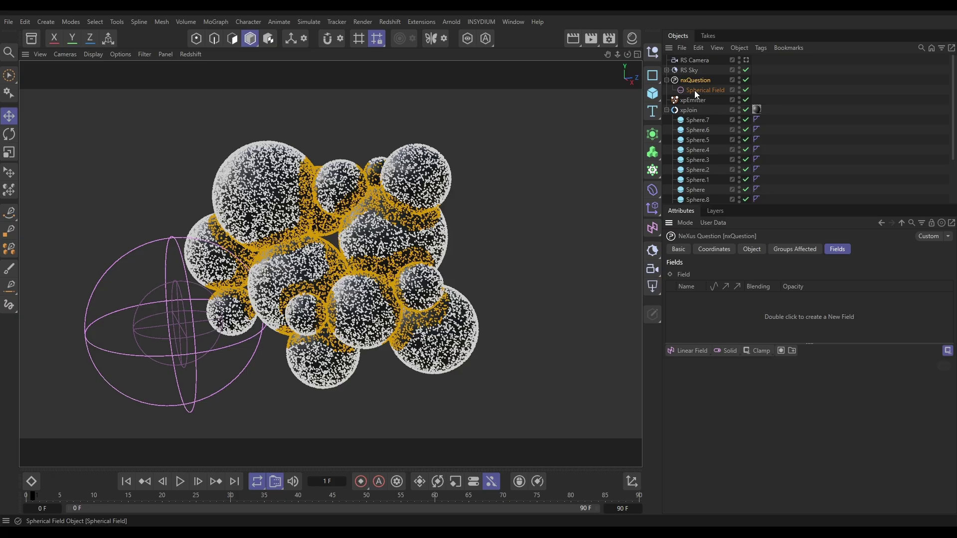
drag(695, 90, 729, 303)
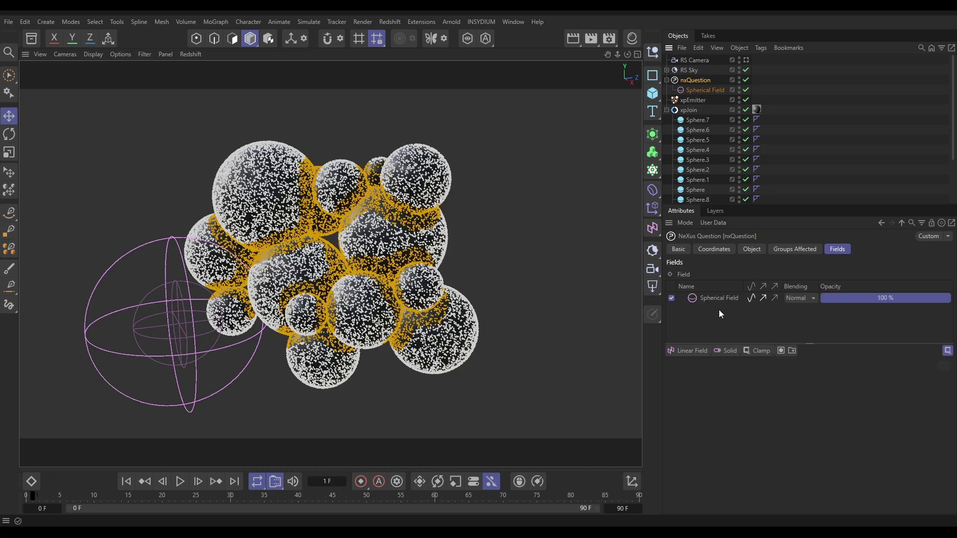
click(754, 249)
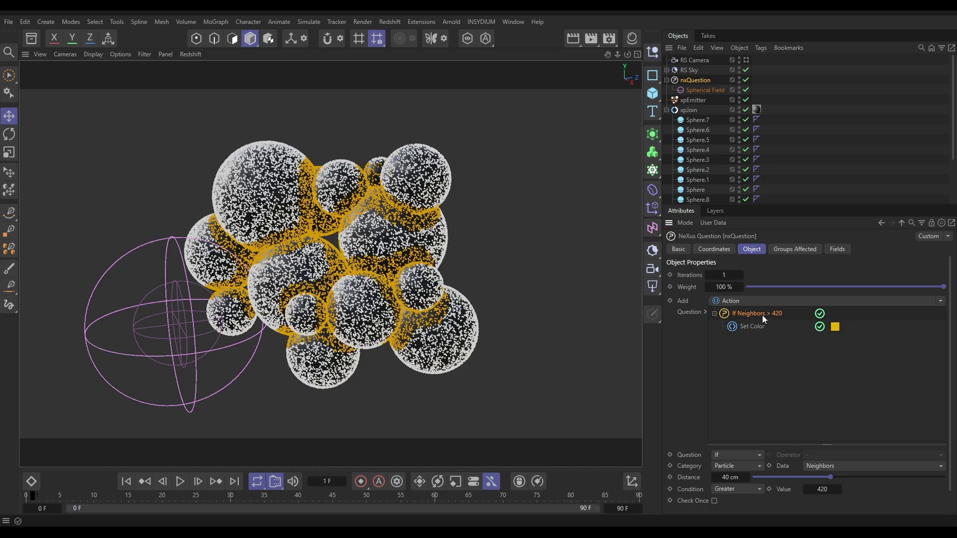
click(776, 376)
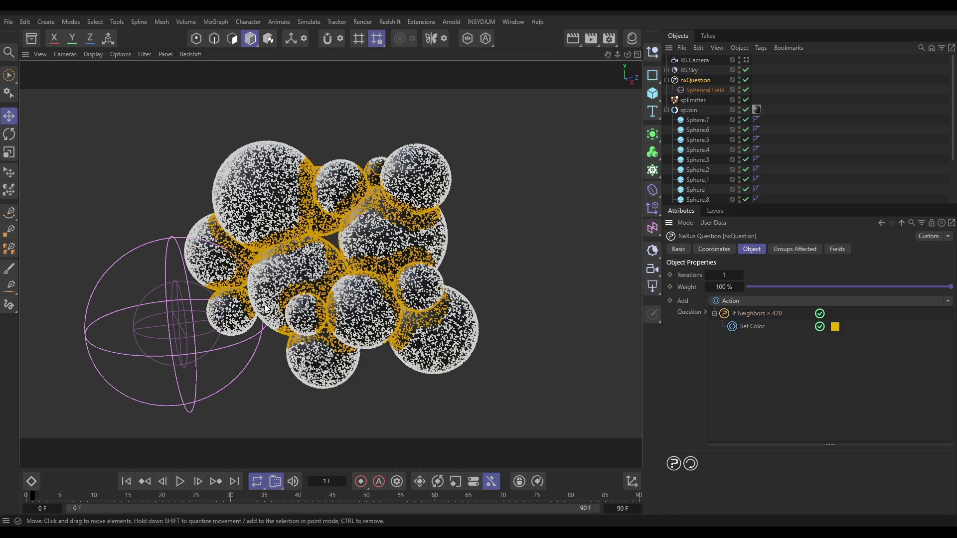
Add a new question testing the Field value, greater than 0.5
click(948, 301)
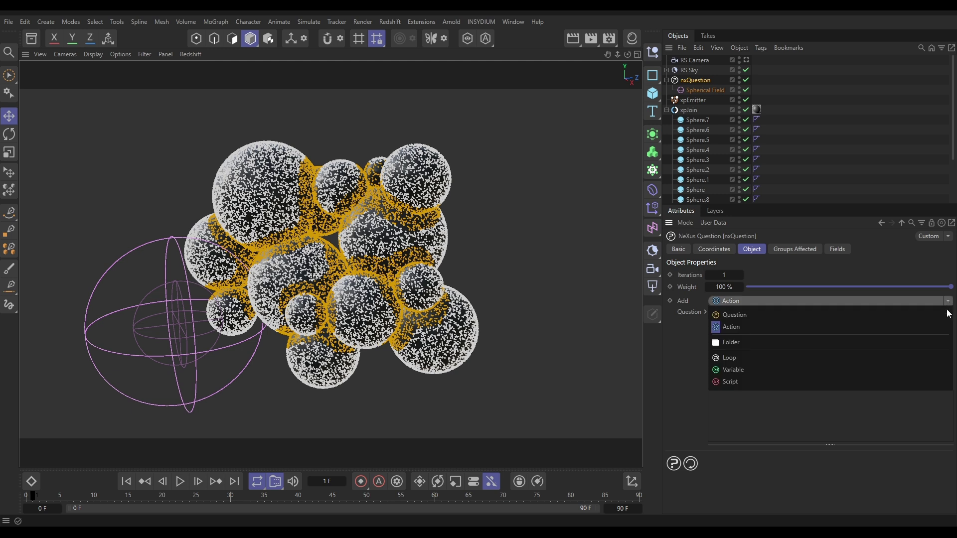
click(737, 314)
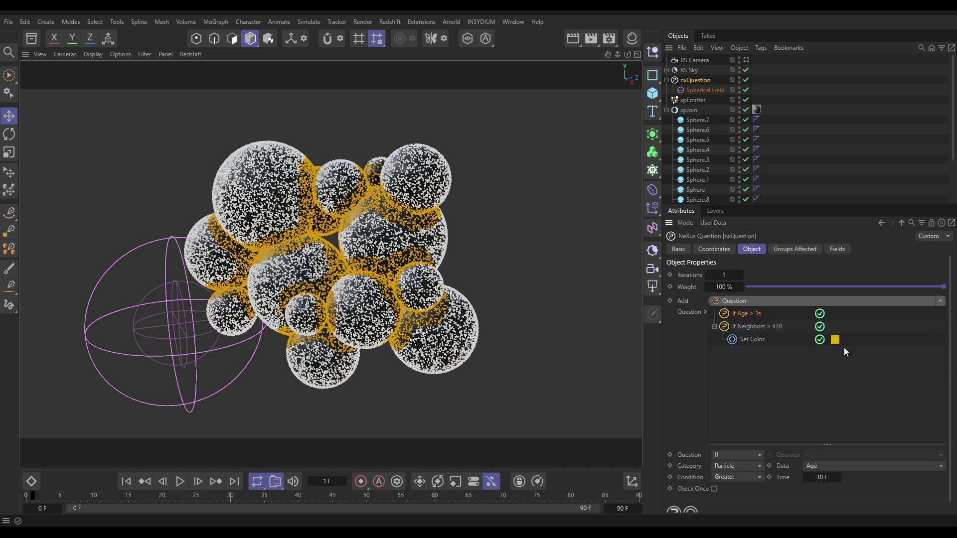
click(812, 469)
click(837, 290)
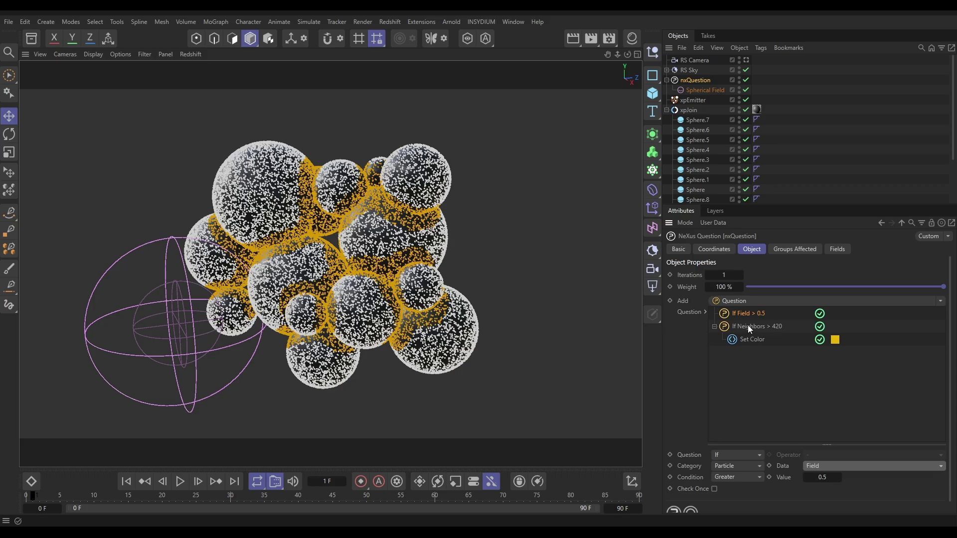
Nest the Neighbors > 420 check under the Field question, combined with AND
drag(745, 326, 748, 313)
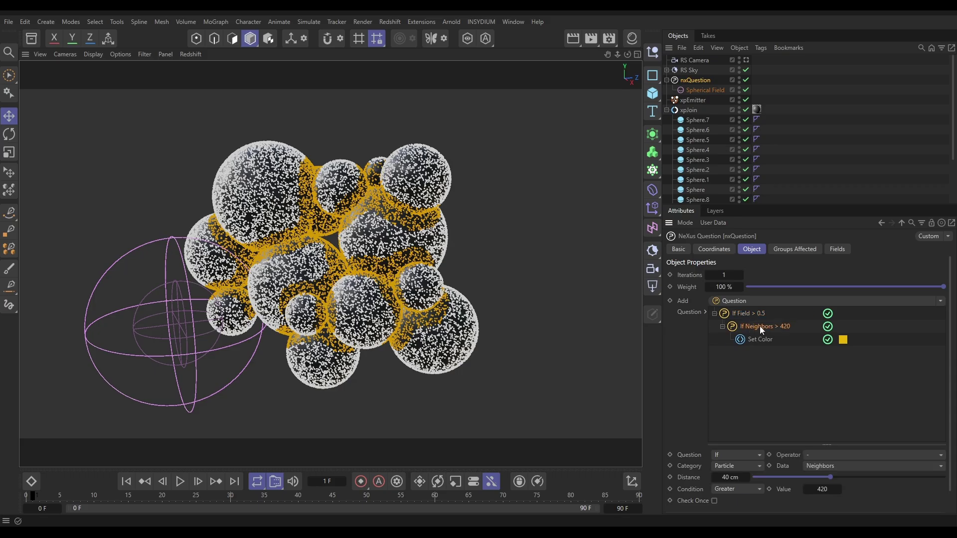
click(820, 454)
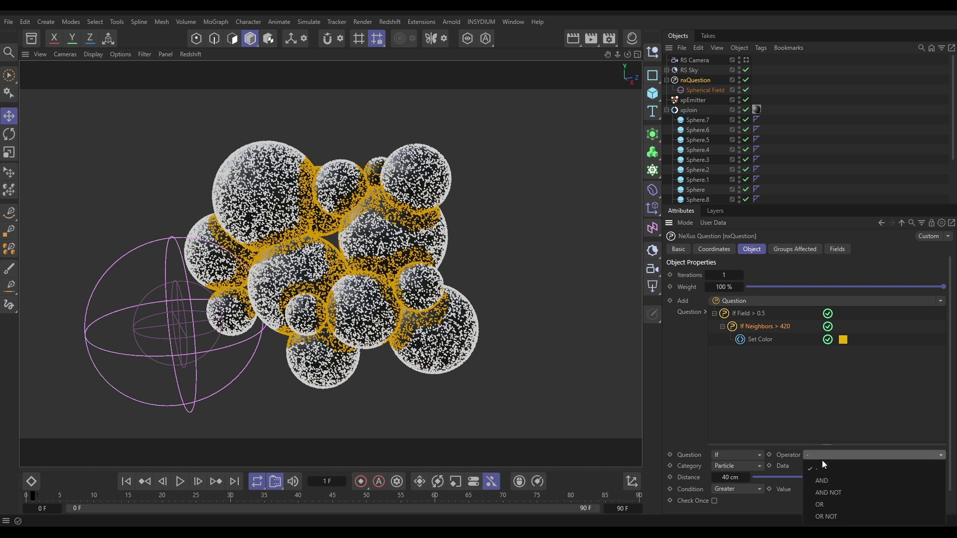
click(827, 481)
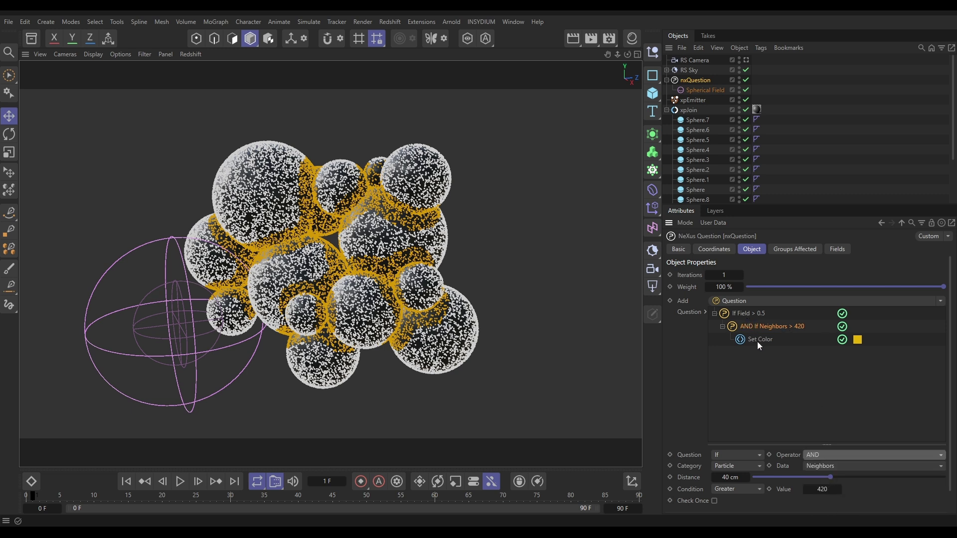
Replay the simulation from the start to frame 85, then select the Set Color action
click(126, 480)
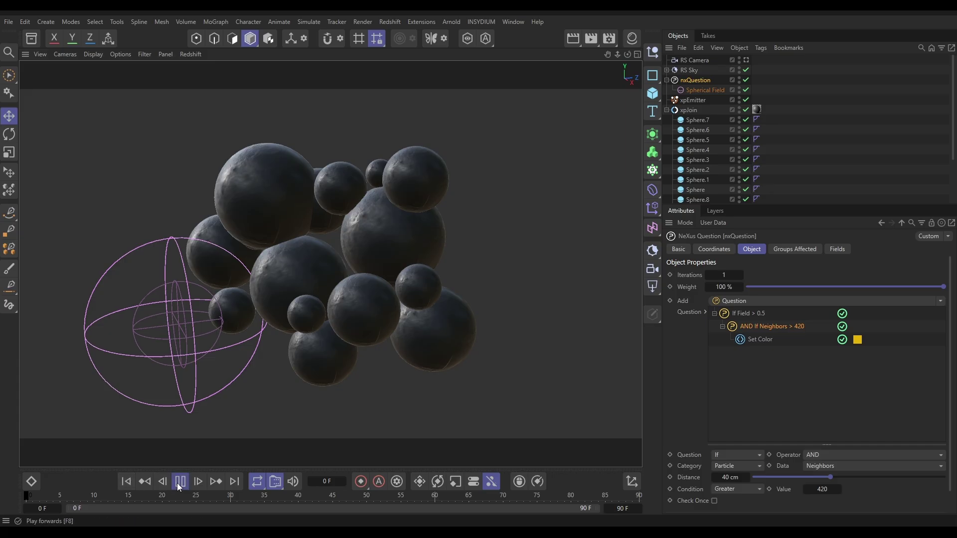
click(180, 481)
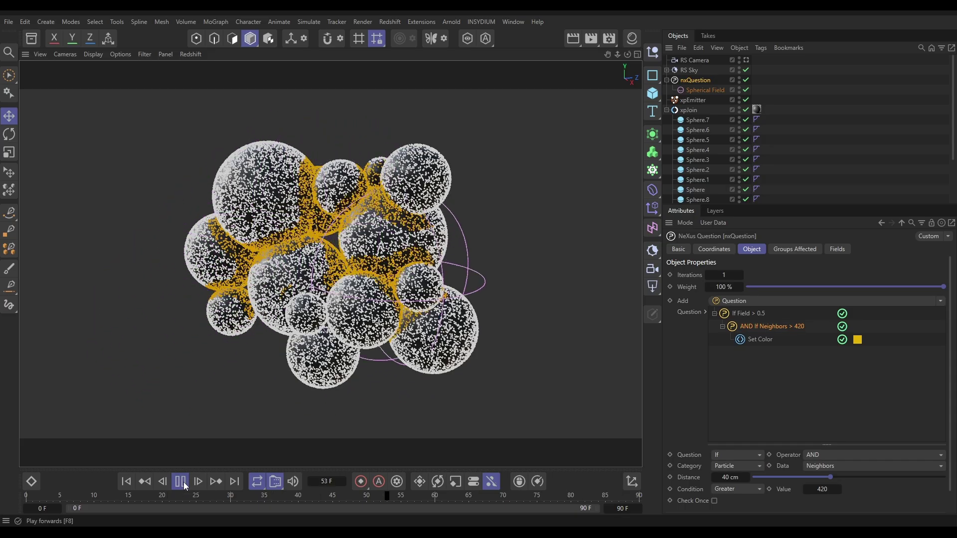
click(180, 482)
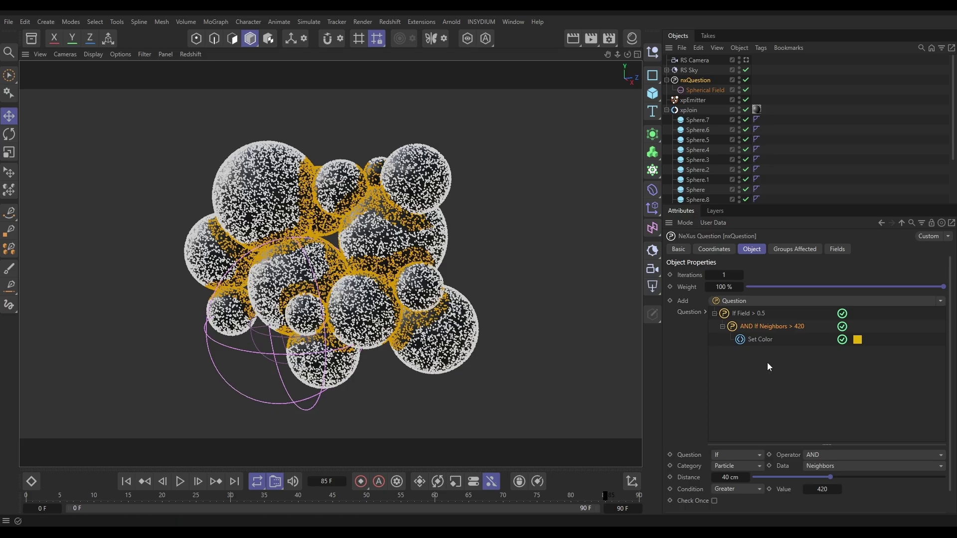
click(757, 341)
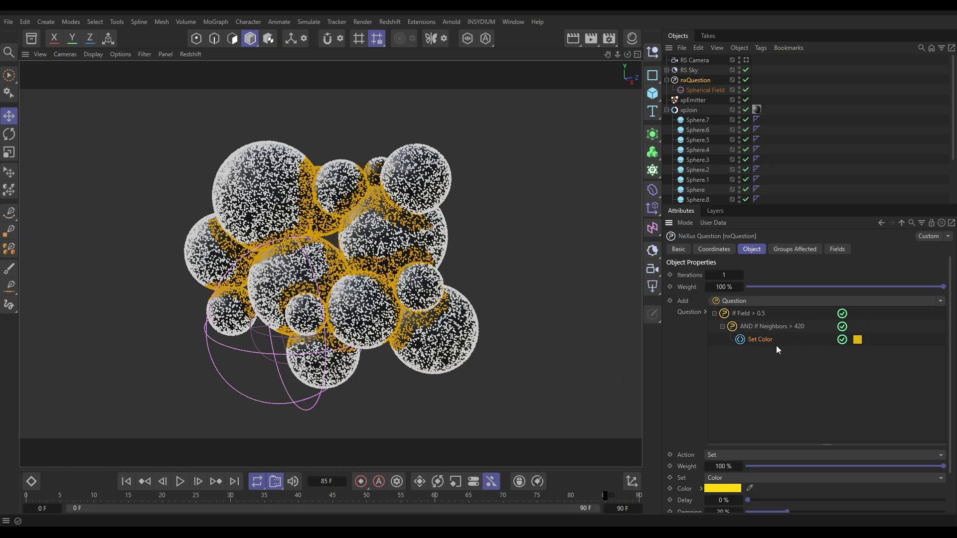
Add a Set Radius action under the AND If Neighbors > 420 question
click(764, 329)
click(931, 304)
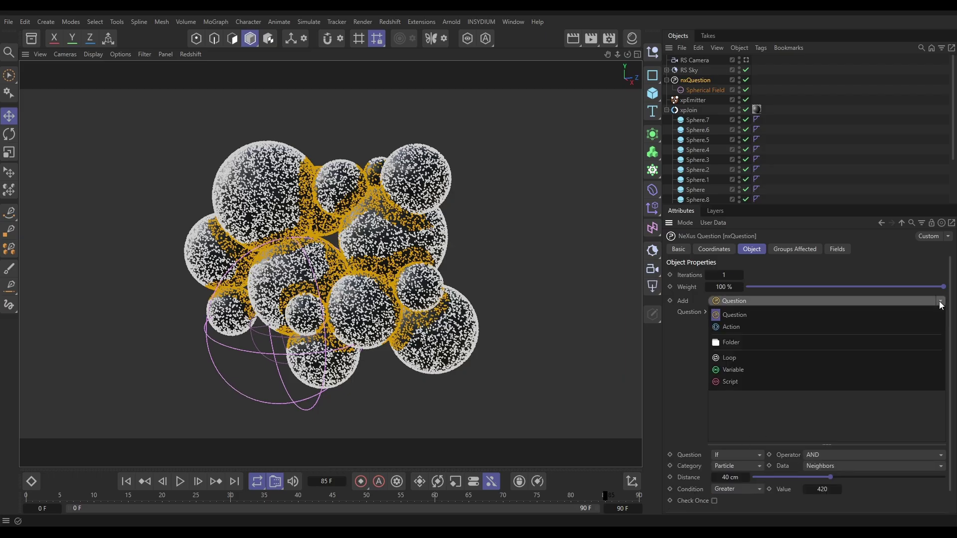
click(932, 325)
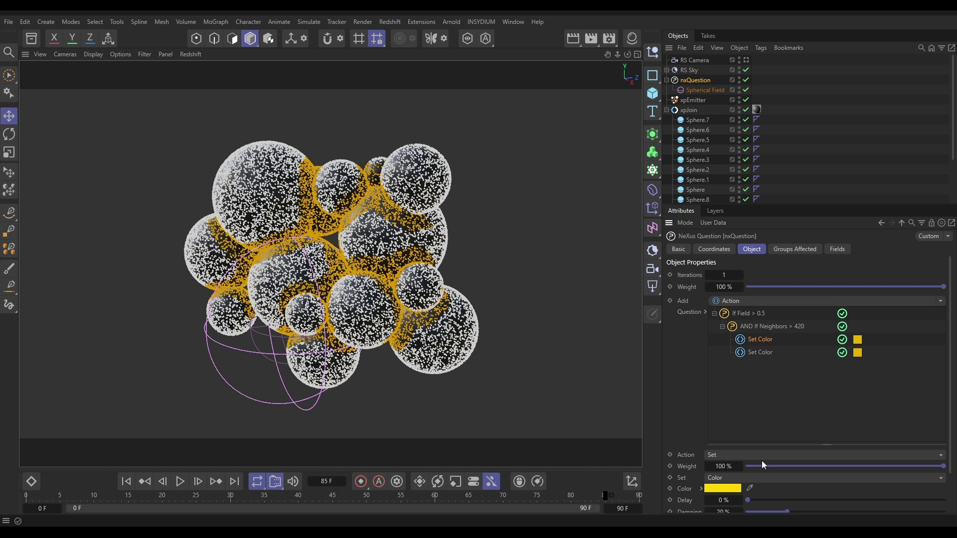
click(758, 477)
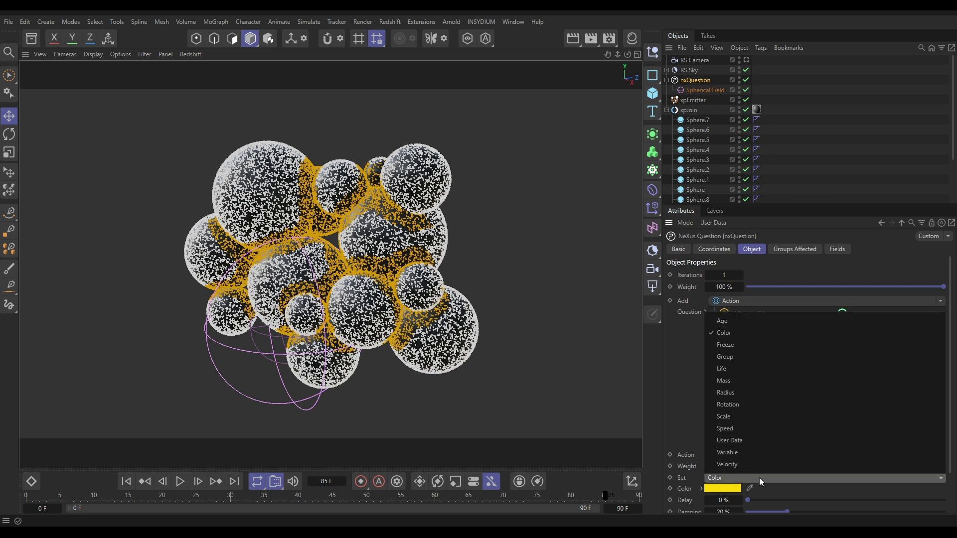
click(736, 397)
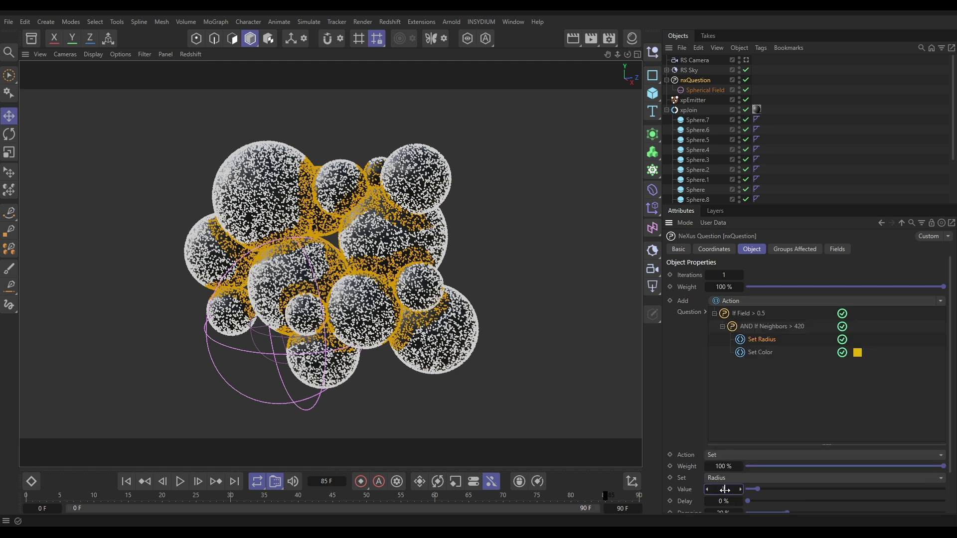
Set the radius action to 3 cm with 8% delay, then replay the simulation
drag(725, 490, 722, 489)
drag(948, 440, 780, 481)
click(766, 464)
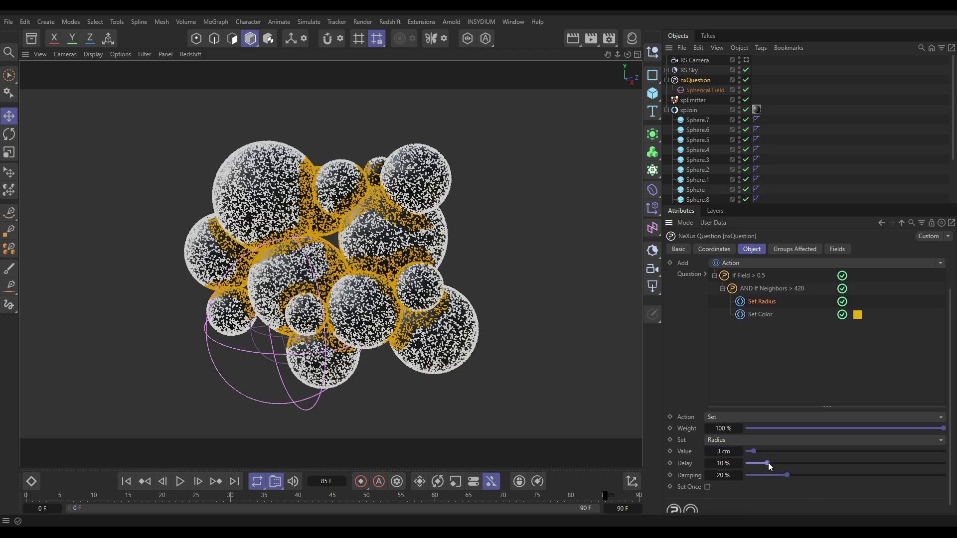
drag(767, 463, 764, 464)
click(126, 481)
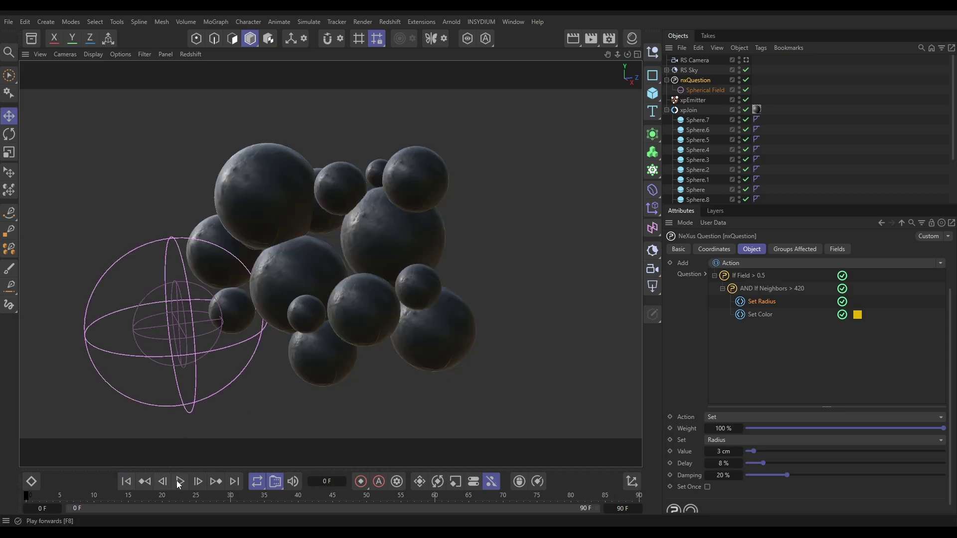
click(180, 482)
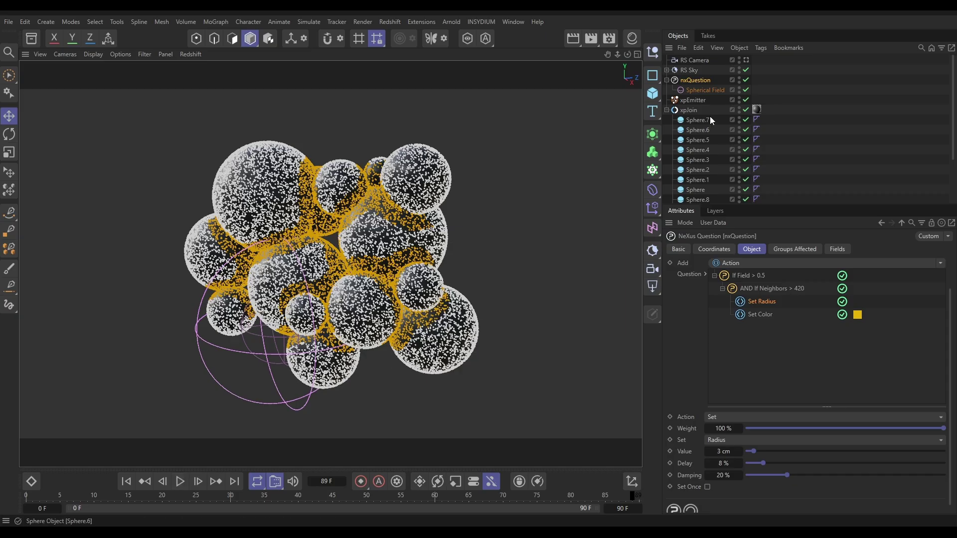
Change xpEmitter's Editor Display from Squares to Circle
click(698, 100)
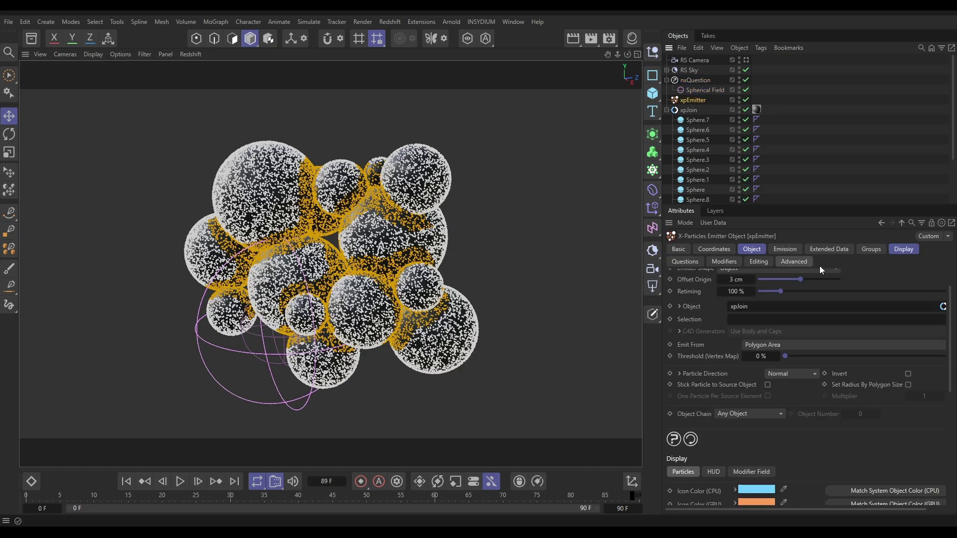
click(907, 249)
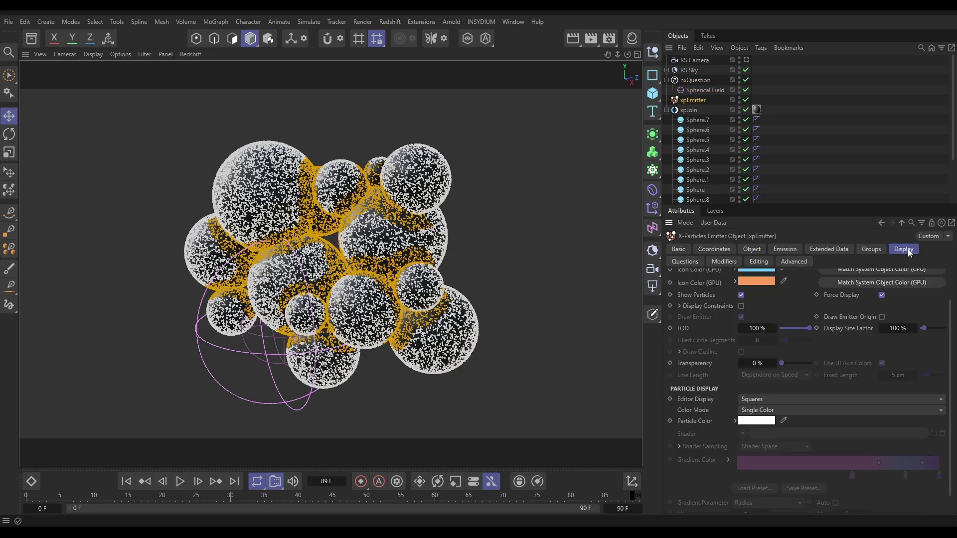
click(752, 399)
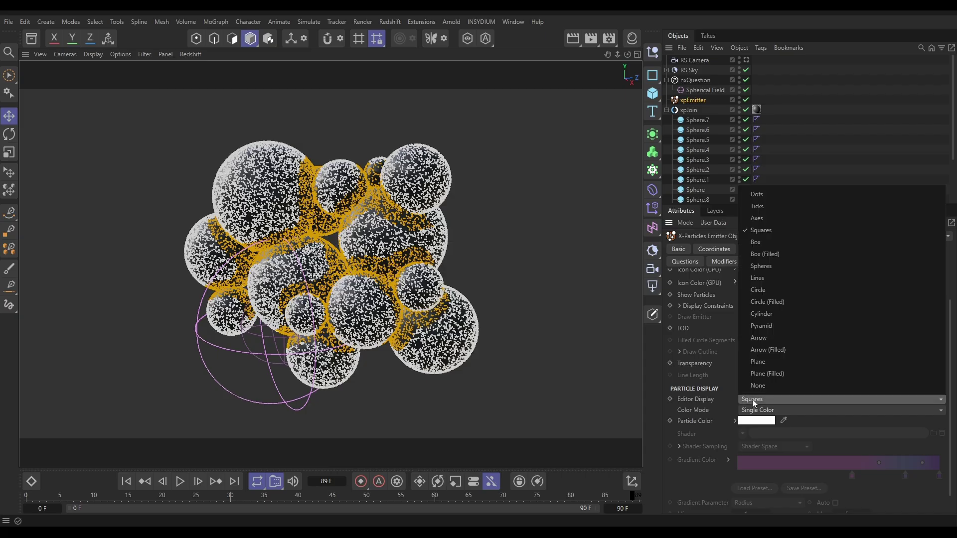
click(764, 290)
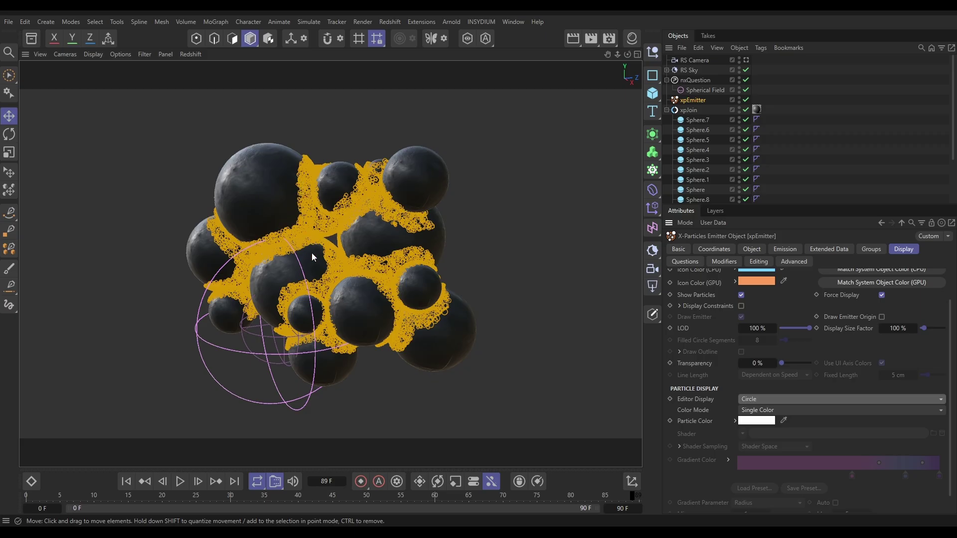
Replay the simulation from the start to frame 82, then open the INSYDIUM menu
click(125, 481)
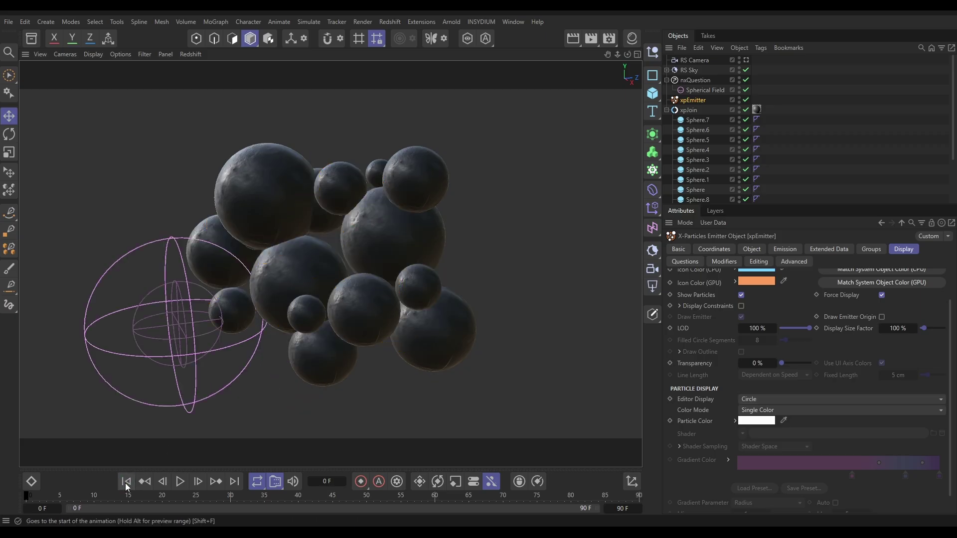
click(180, 482)
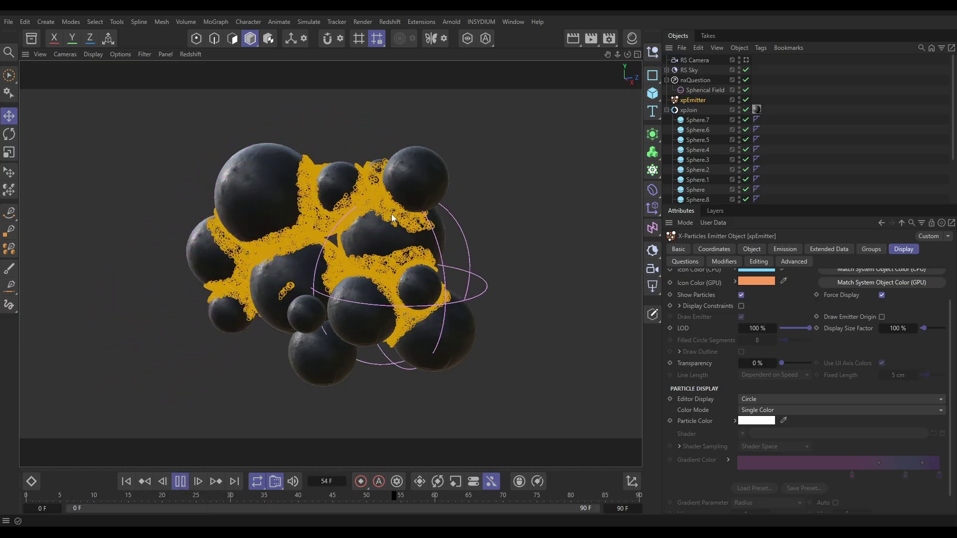
click(180, 482)
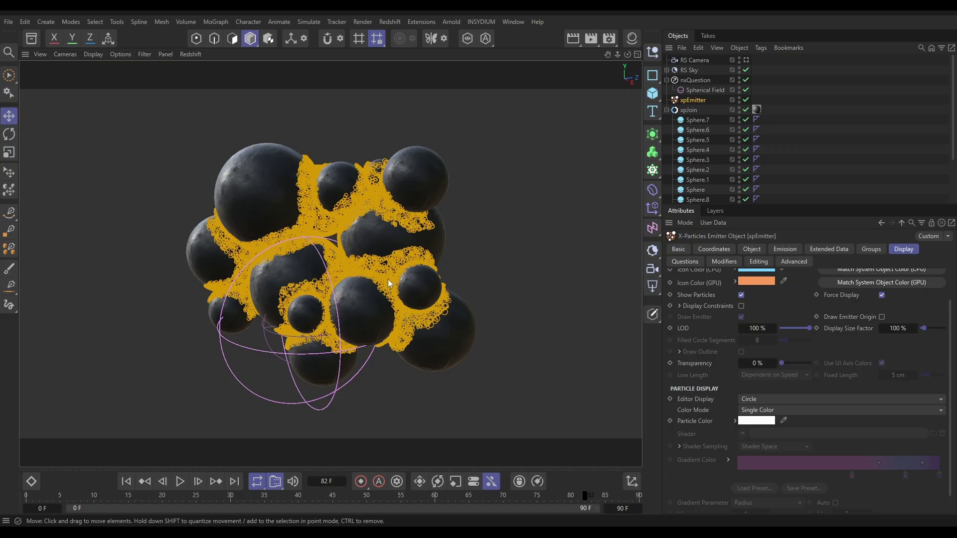
click(479, 22)
Add an nxPush modifier using Particle Radius distance at 97% strength, then replay to frame 85
mouse_move(493, 58)
mouse_move(593, 137)
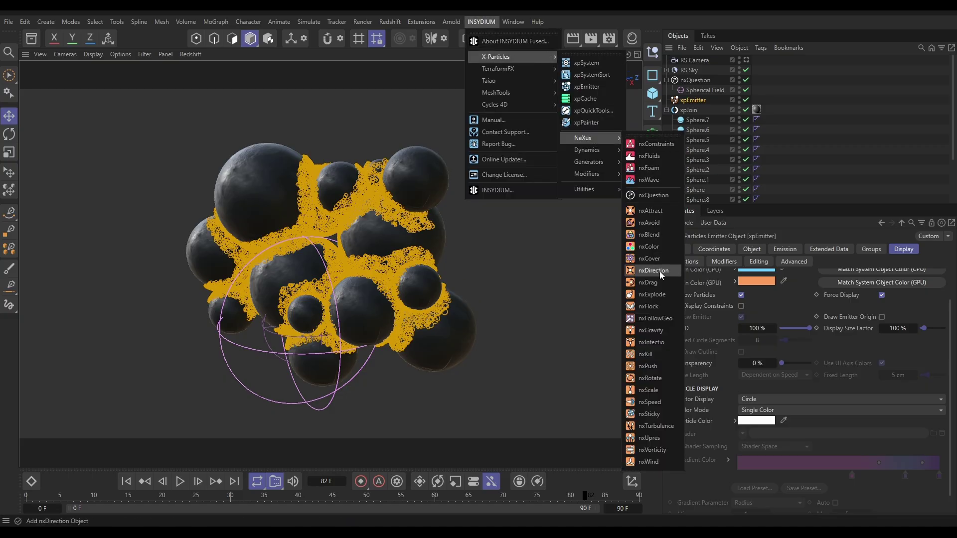
click(654, 366)
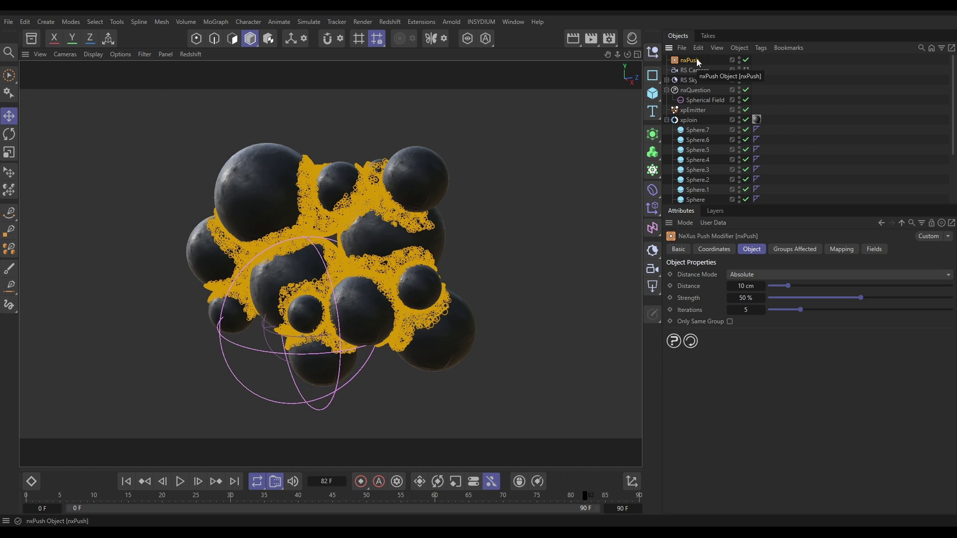
click(748, 273)
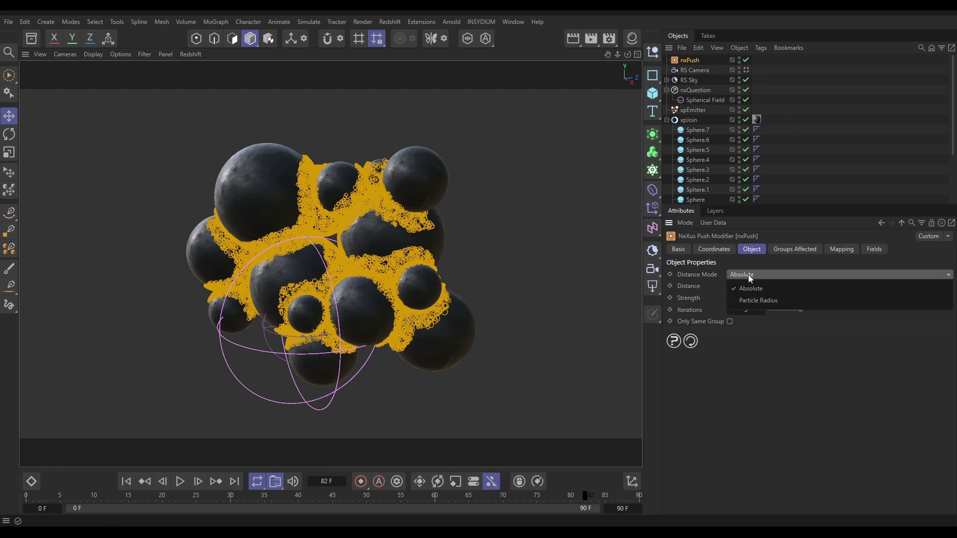
click(753, 303)
drag(862, 298, 945, 299)
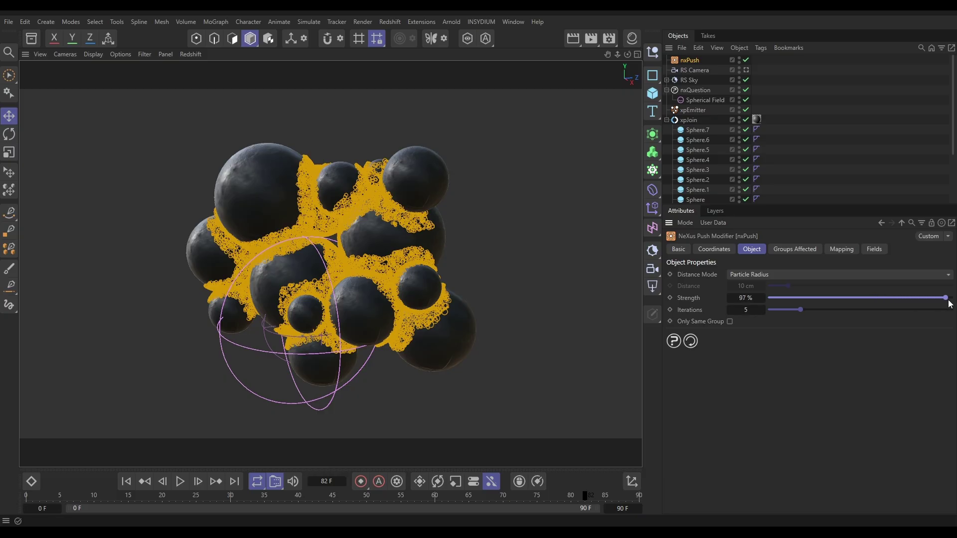
click(126, 481)
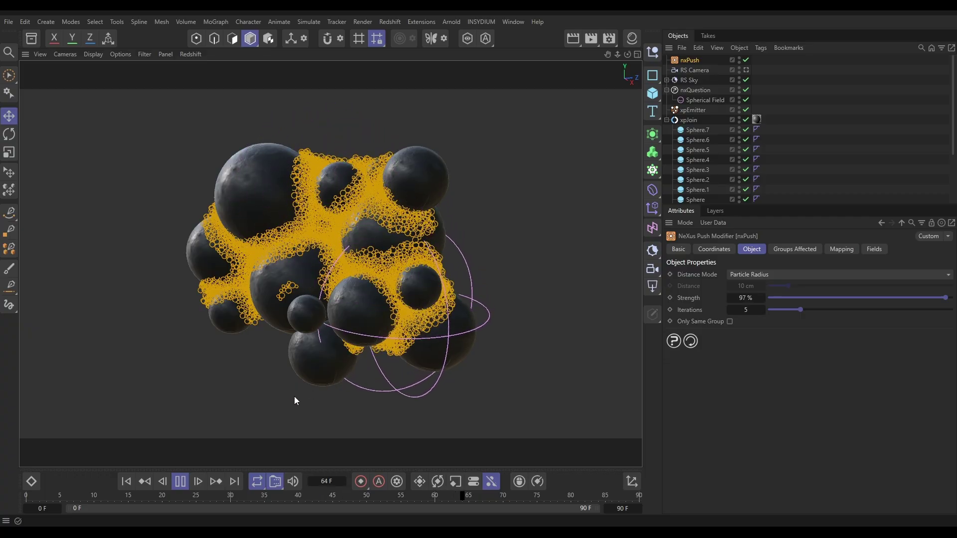
click(180, 481)
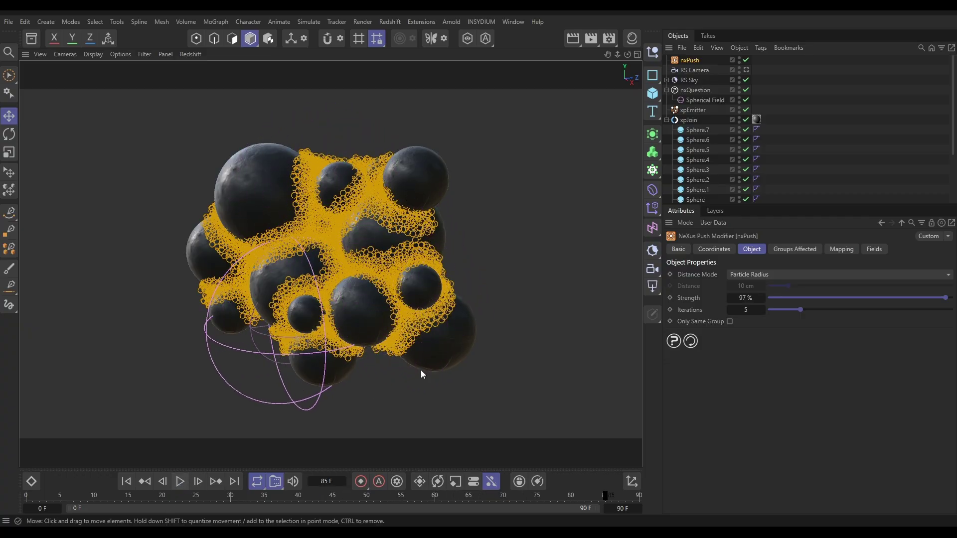
Delete the Set Color action from the nxQuestion settings
click(695, 90)
click(755, 353)
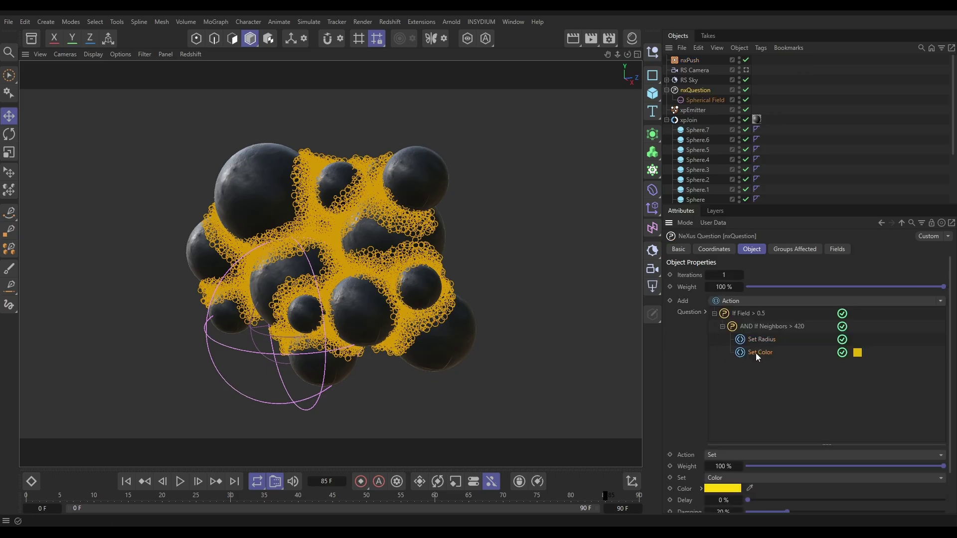
key(Delete)
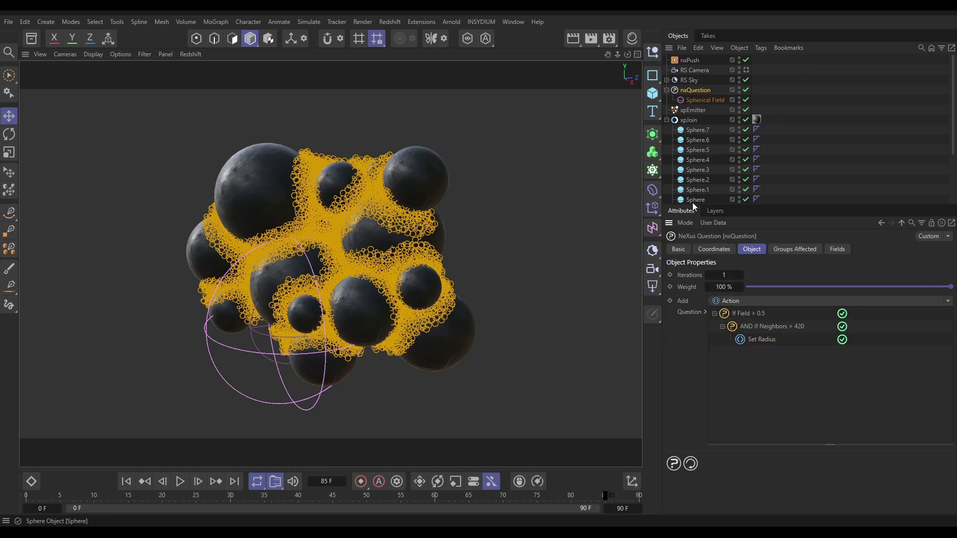
Add an nxColor modifier with a Gradient by Parameter layer using the Turquoise preset
click(482, 21)
mouse_move(494, 56)
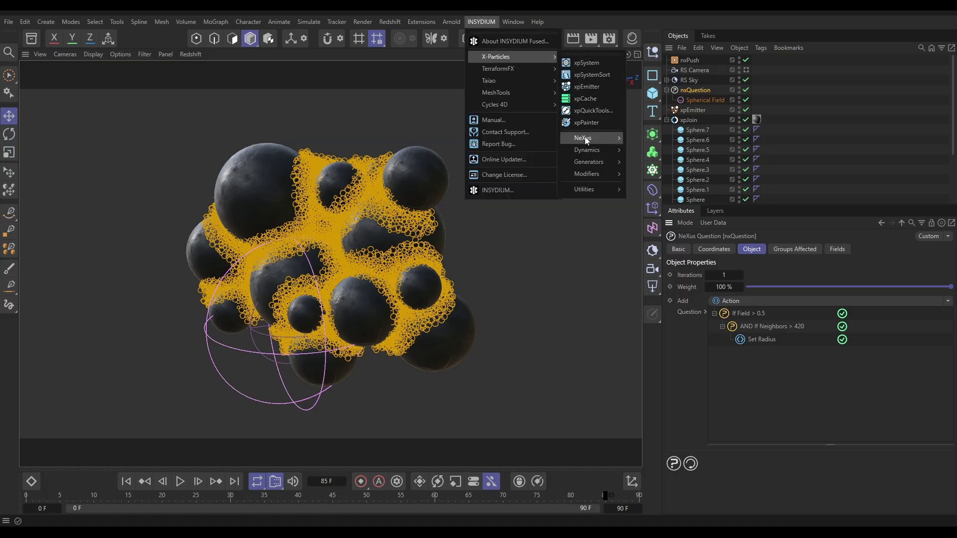
mouse_move(584, 138)
click(649, 246)
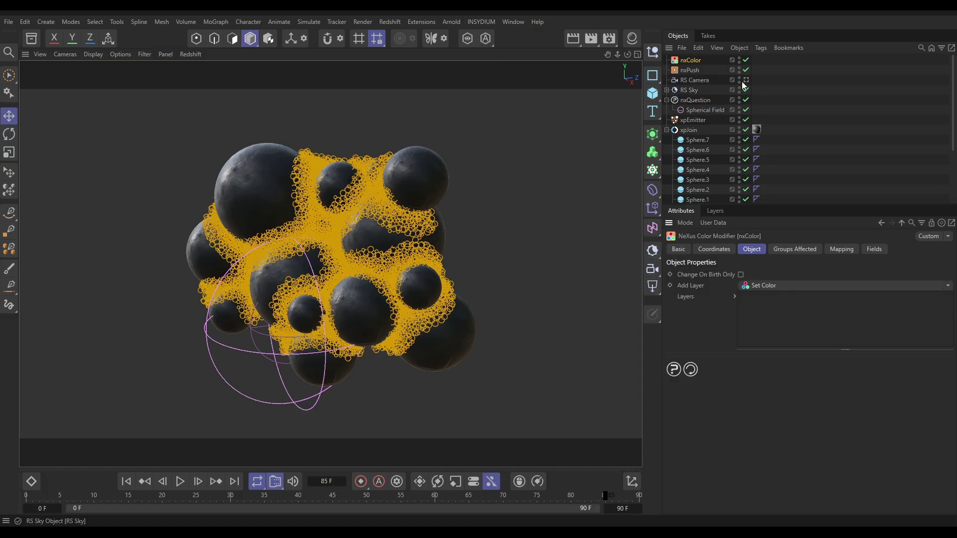
click(947, 285)
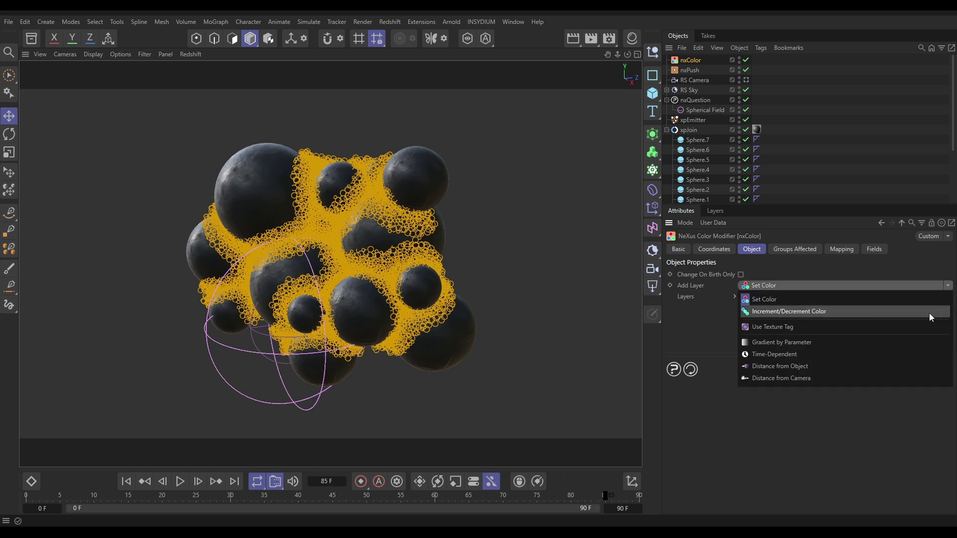
click(922, 342)
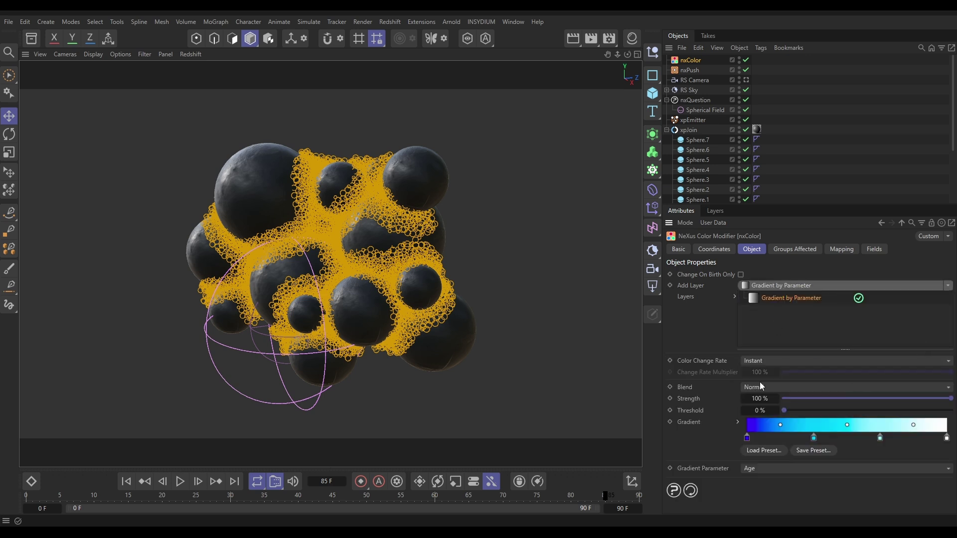
click(763, 451)
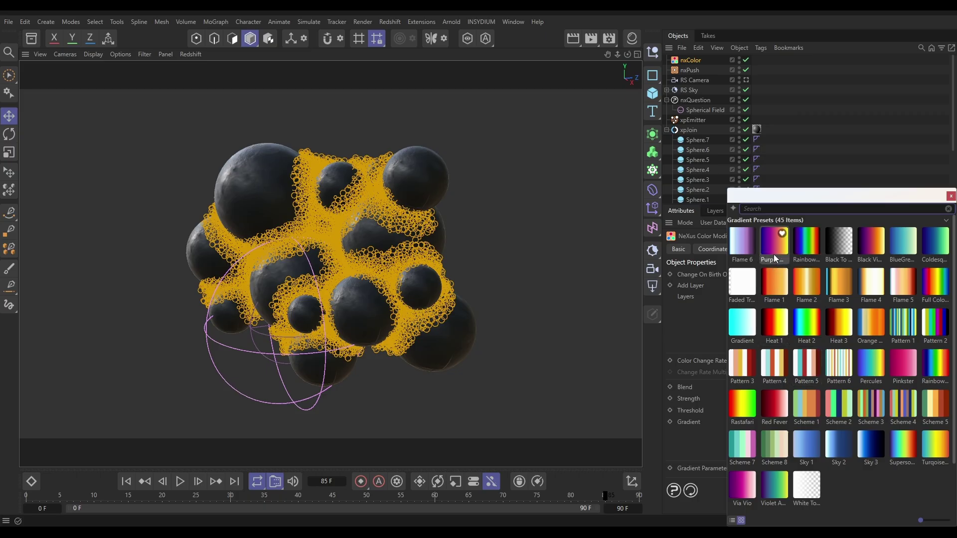
double_click(933, 448)
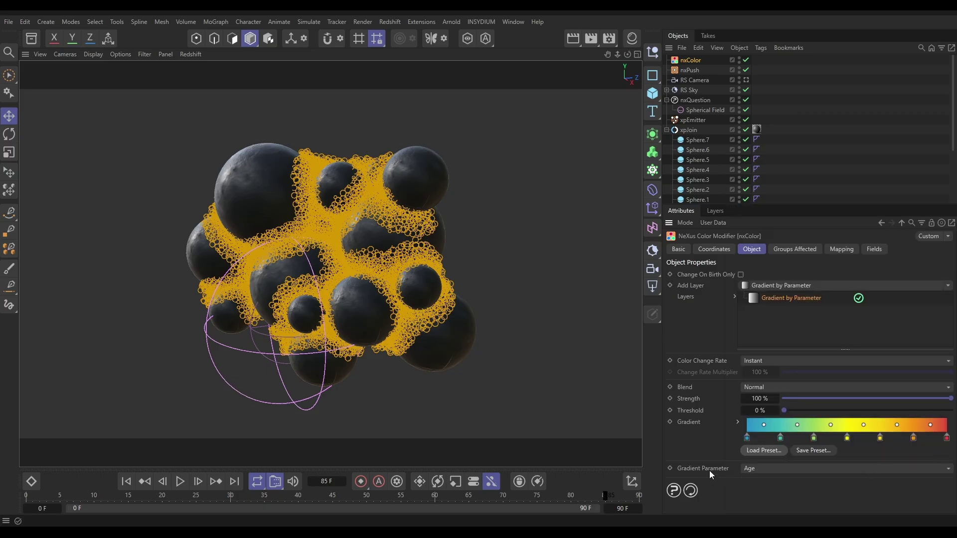
Drive the nxColor gradient by Radius from 2 cm to 6 cm and simulate to frame 69
click(749, 469)
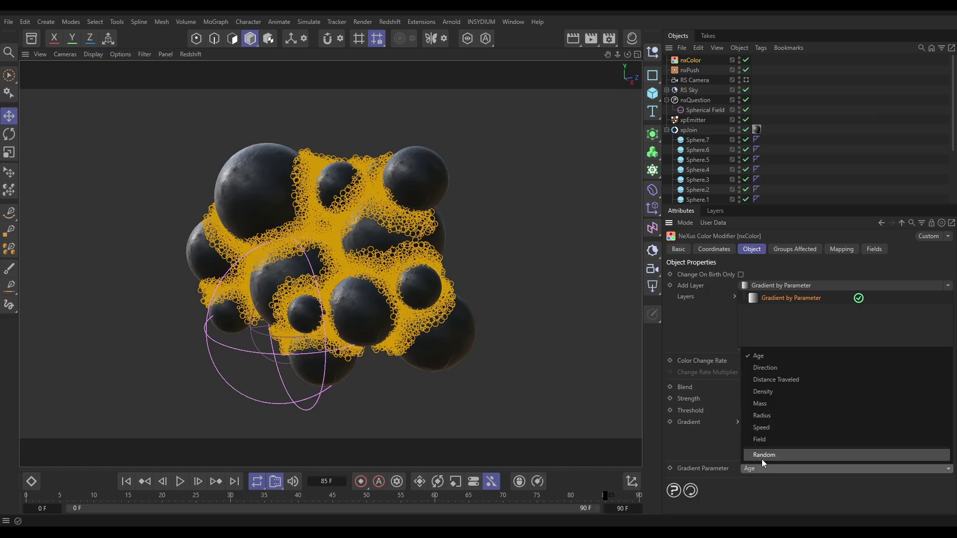
click(761, 416)
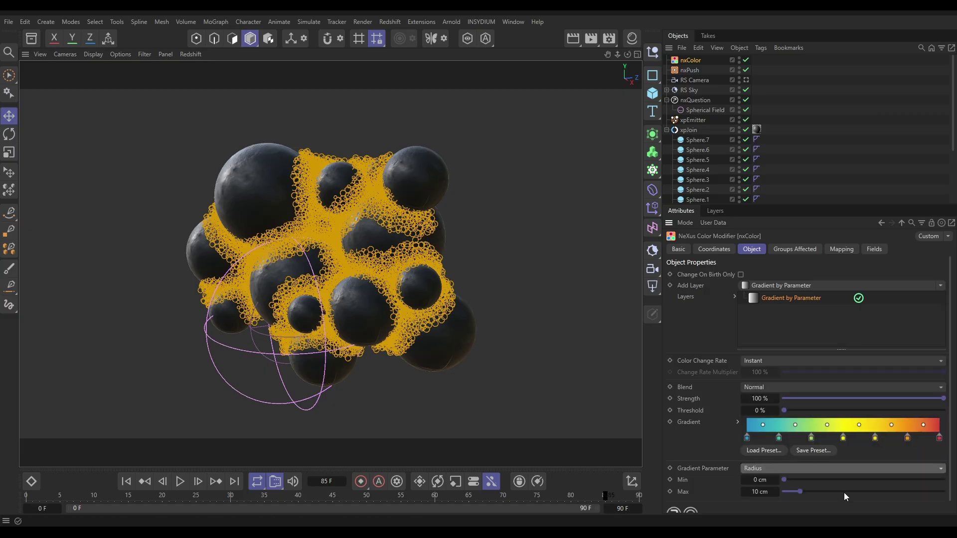
click(758, 480)
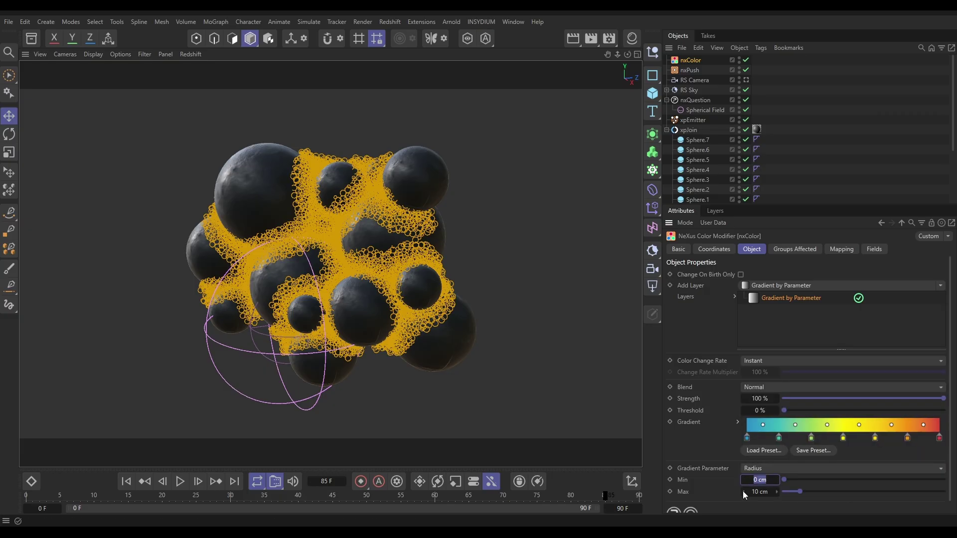
text(2)
key(Return)
click(758, 492)
text(6)
key(Return)
click(180, 482)
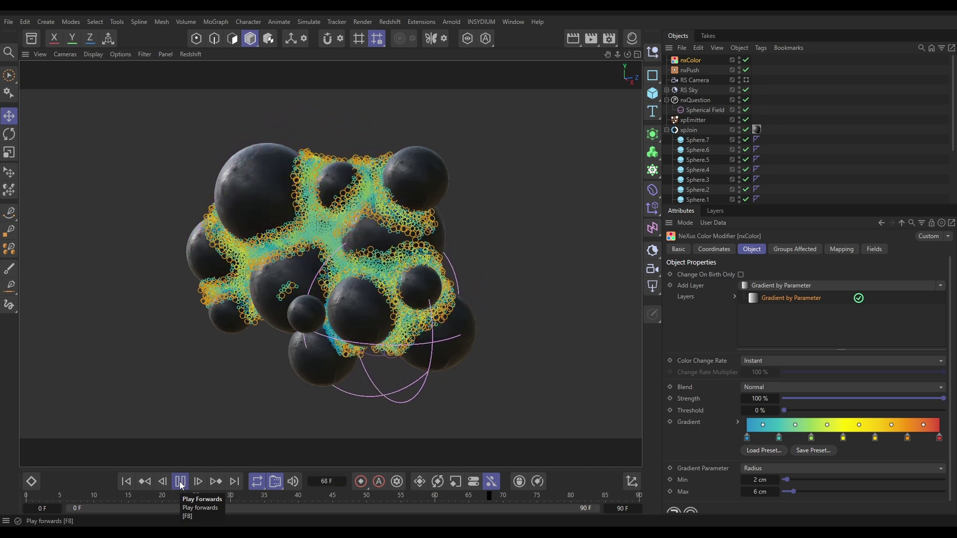
click(180, 481)
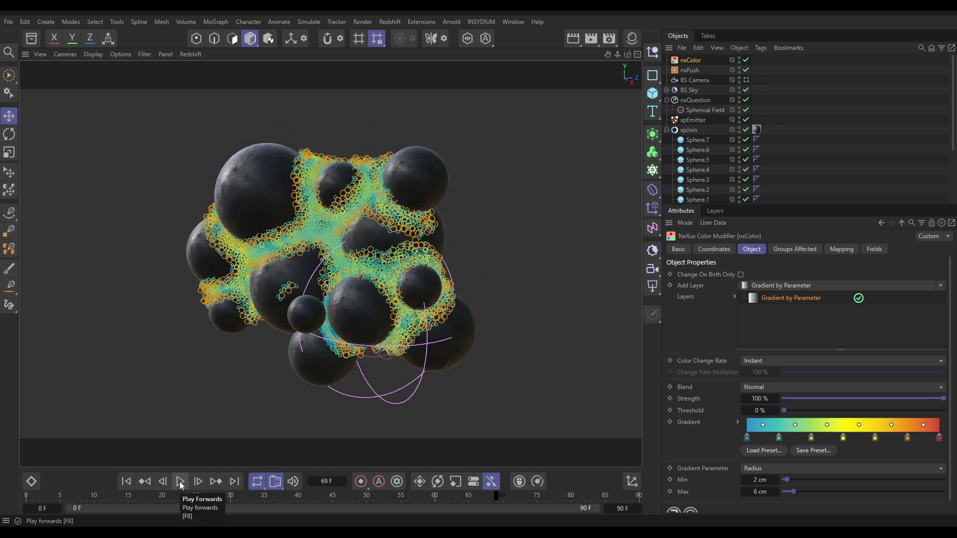
View through the RS Camera, start an interactive Redshift RenderView render, and select xpEmitter
click(746, 80)
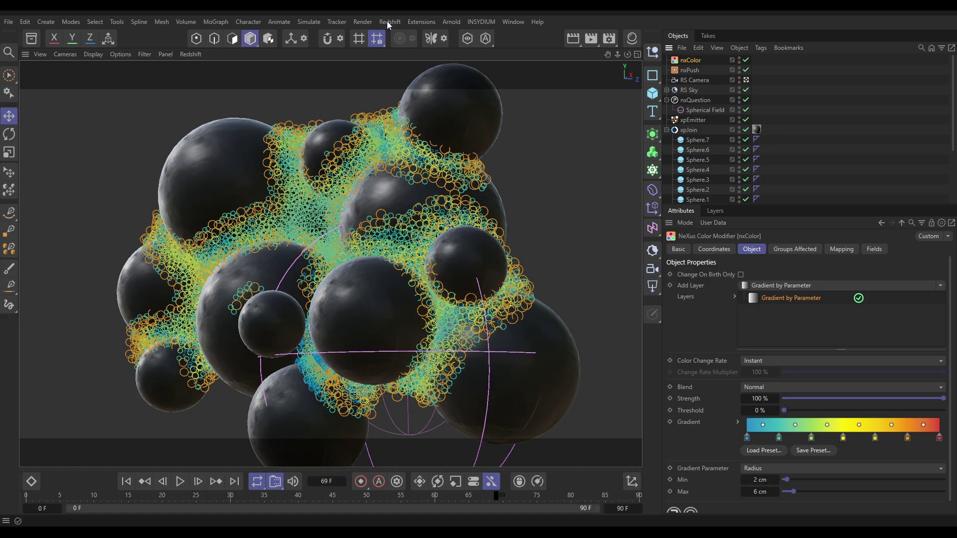
click(389, 22)
click(410, 110)
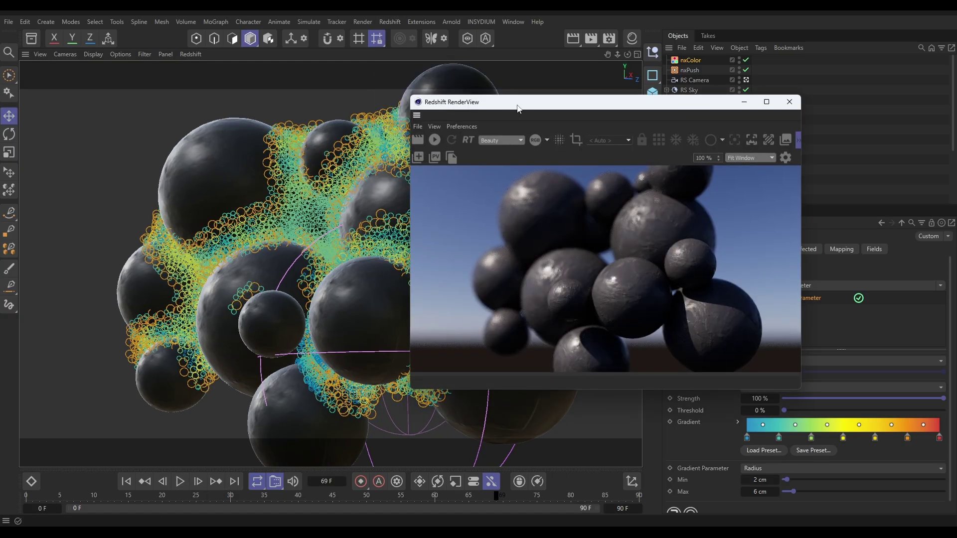
drag(517, 109, 148, 88)
click(67, 120)
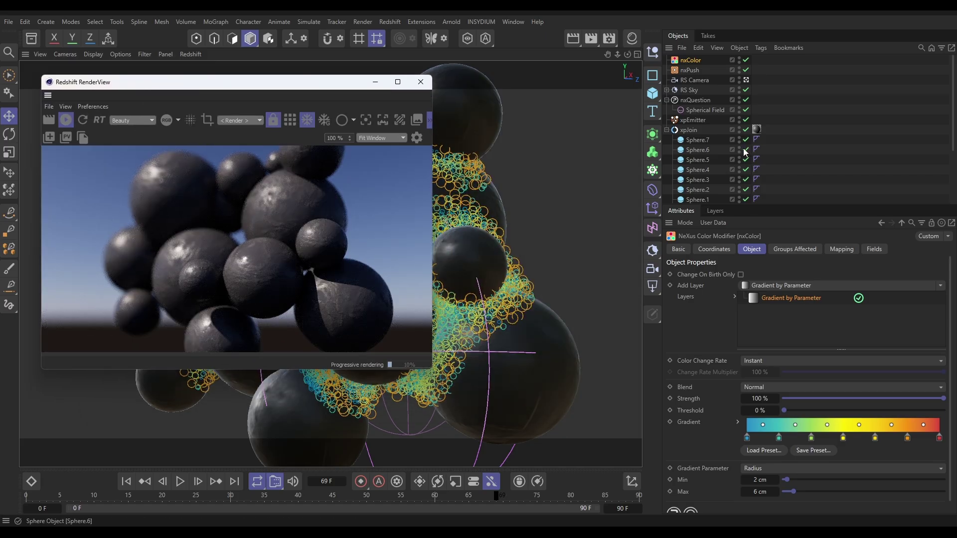
click(693, 118)
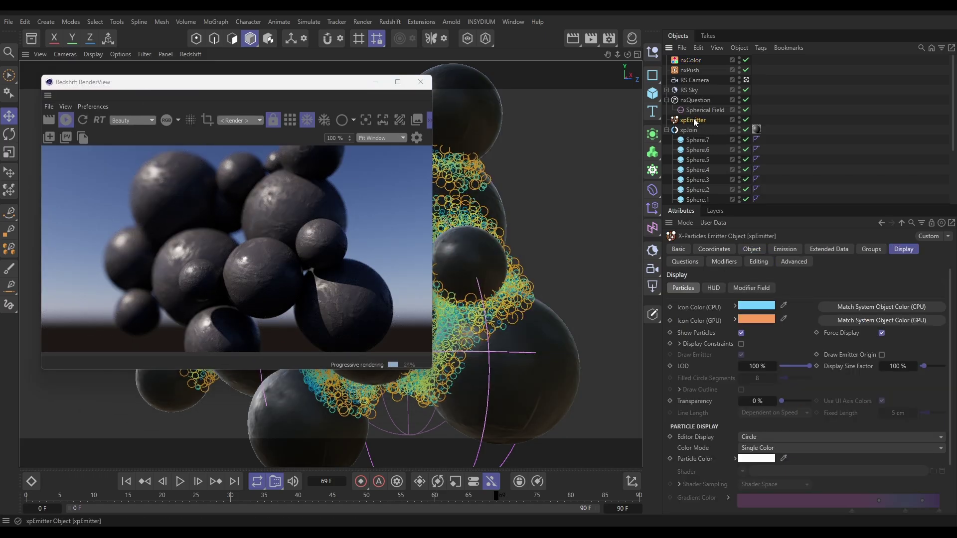
click(761, 47)
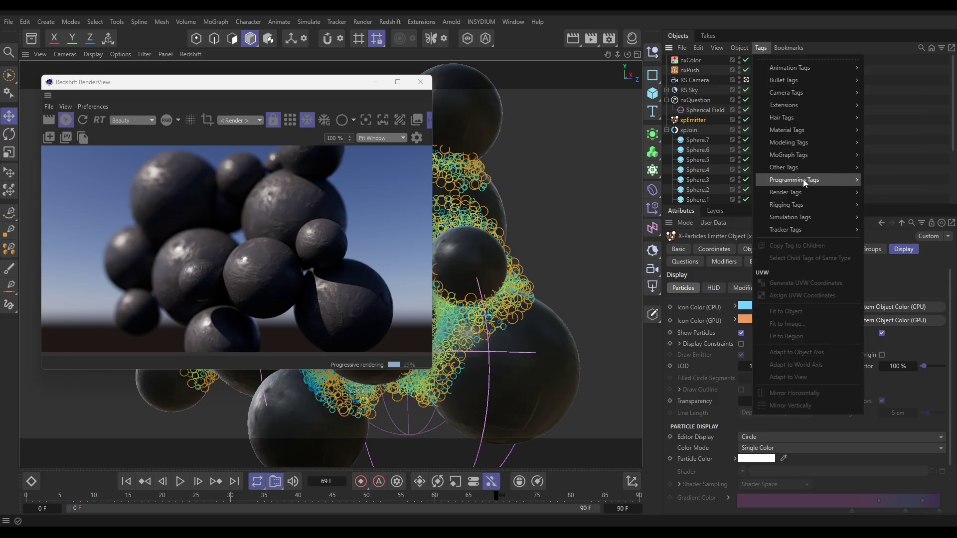
Give xpEmitter an RS Object tag that renders its particles as Sphere Instances
mouse_move(815, 193)
click(889, 234)
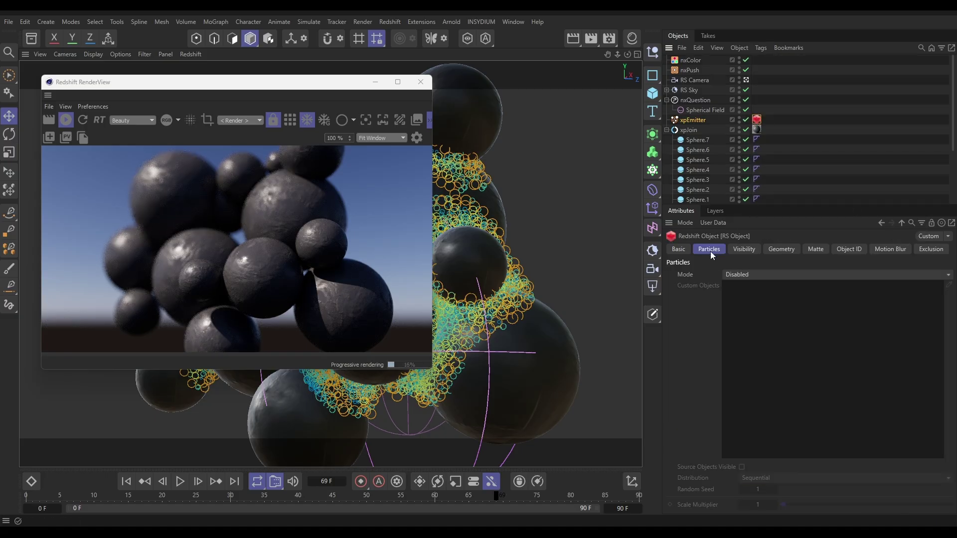
click(735, 273)
click(746, 311)
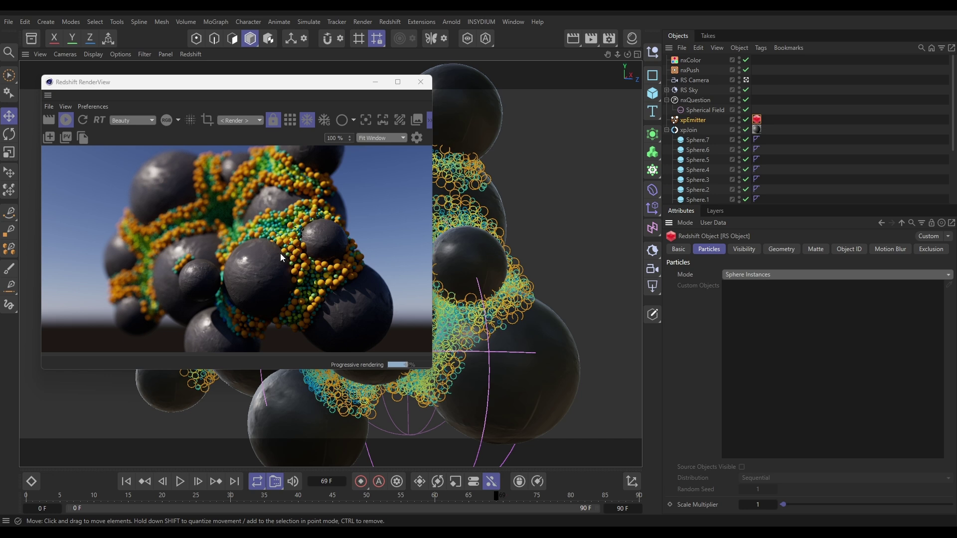
click(691, 60)
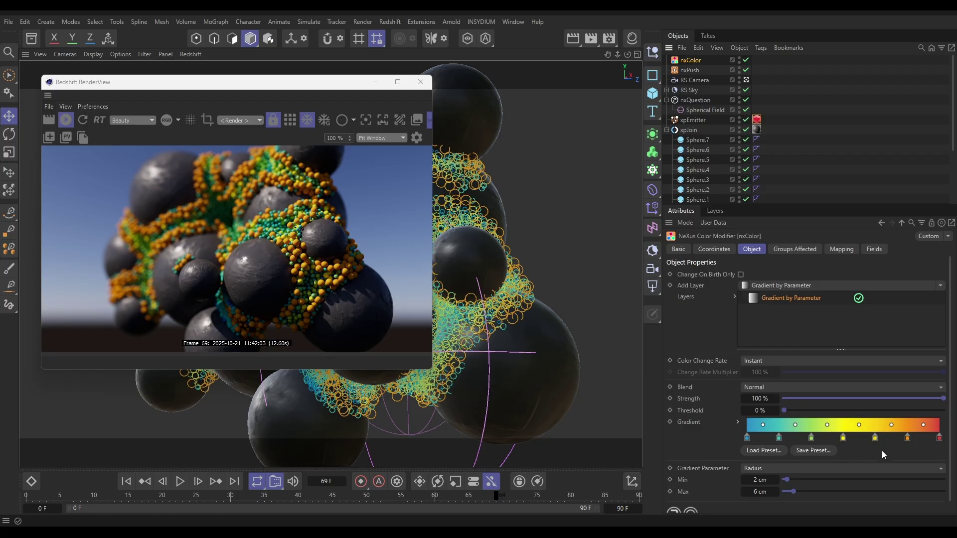
Add a light grey Set Color layer above the Gradient by Parameter layer
click(940, 286)
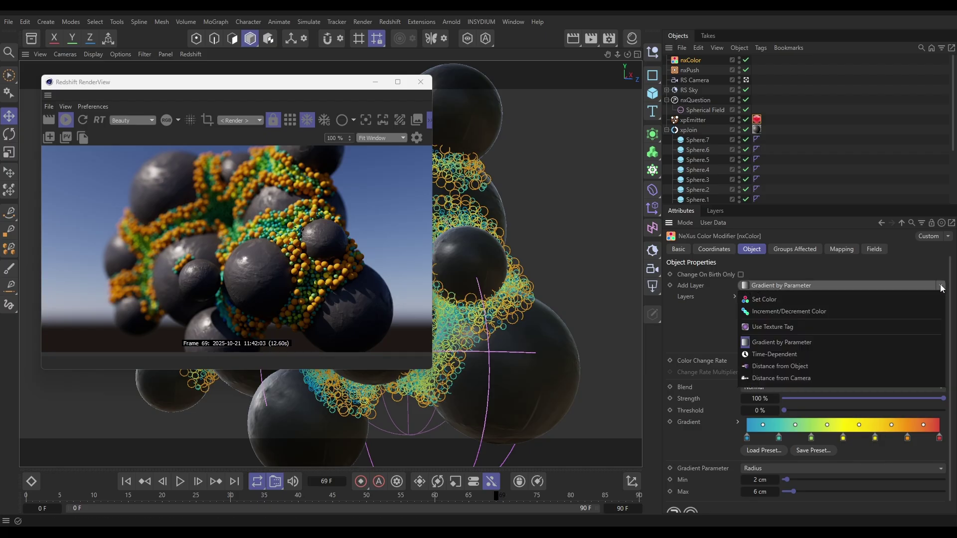
click(929, 300)
drag(761, 312, 770, 299)
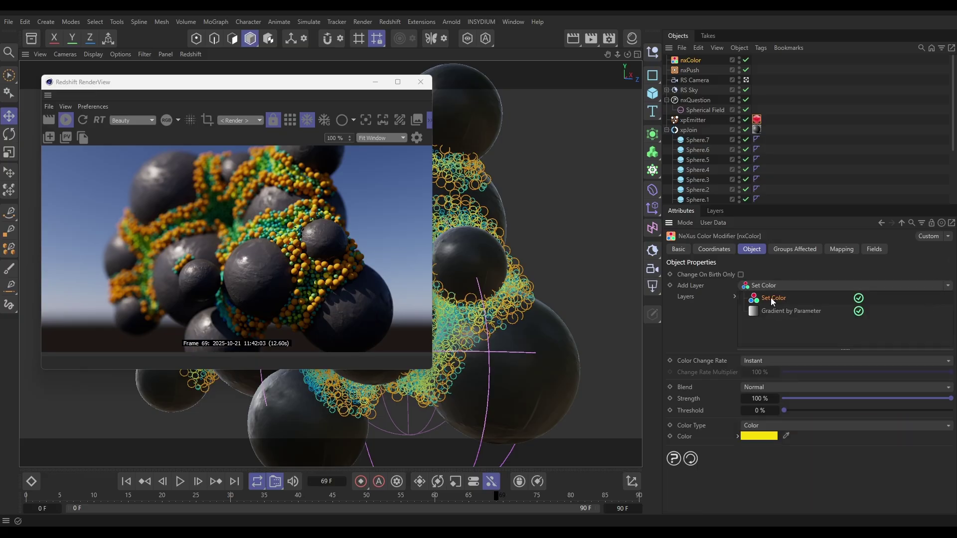
click(758, 436)
drag(696, 466, 645, 460)
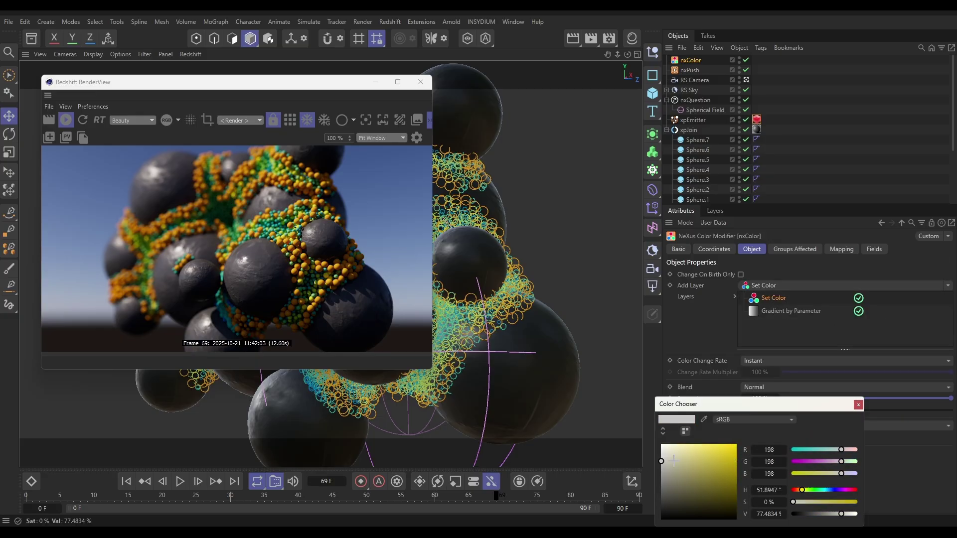
click(858, 406)
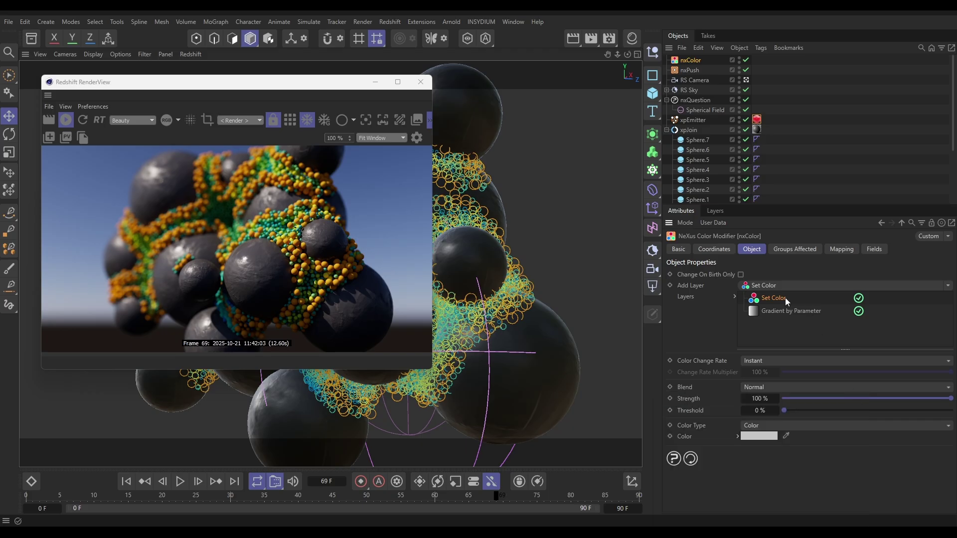
Blend the Set Color layer with Screen at 71% strength, stepping frames to refresh the render
click(758, 391)
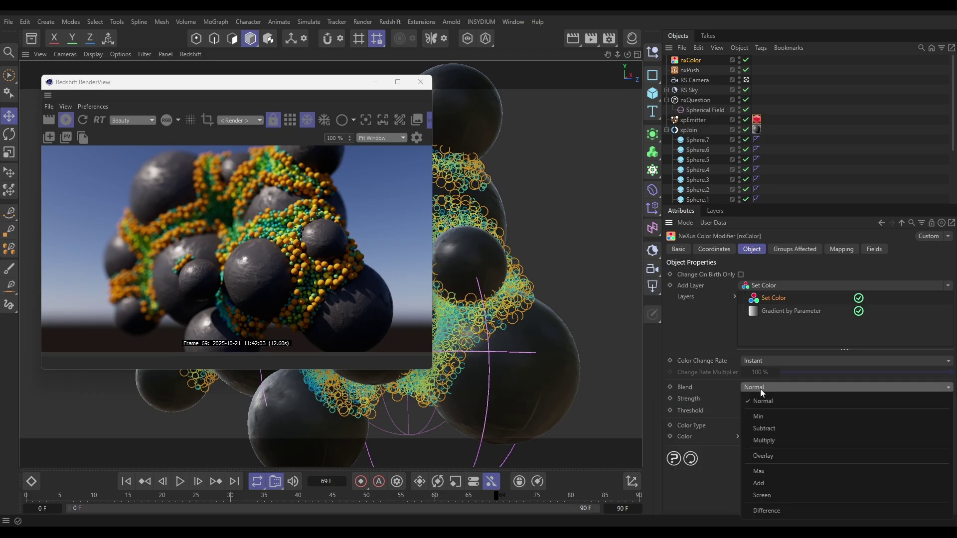
click(769, 494)
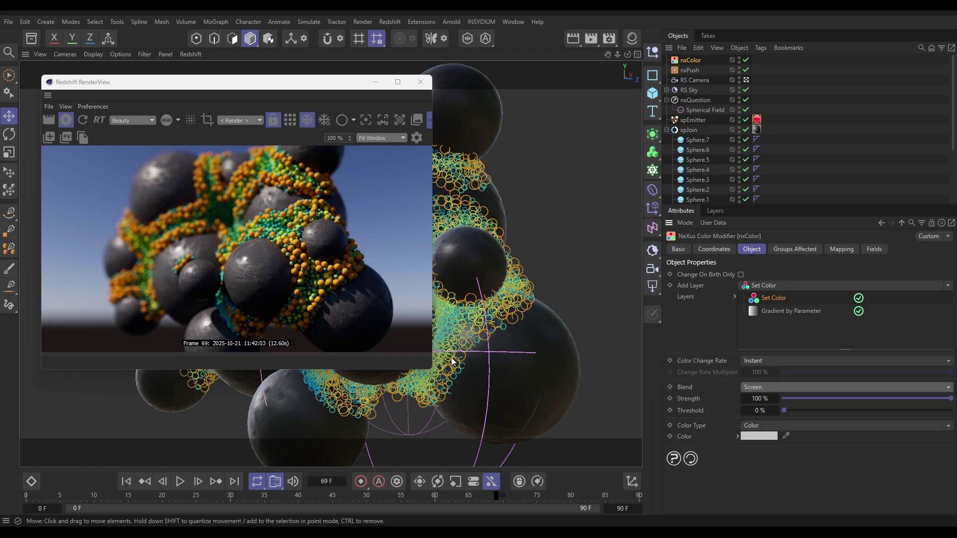
click(198, 481)
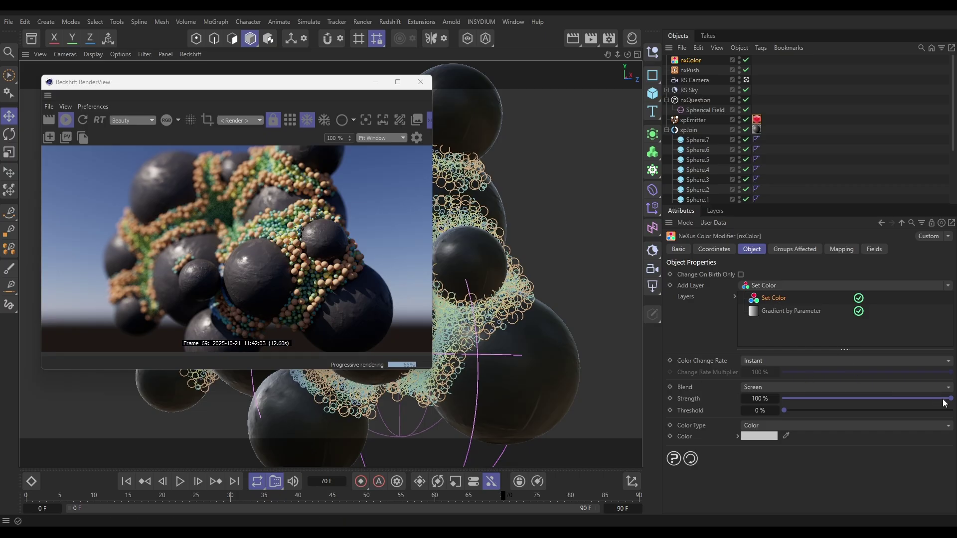
drag(943, 402, 903, 402)
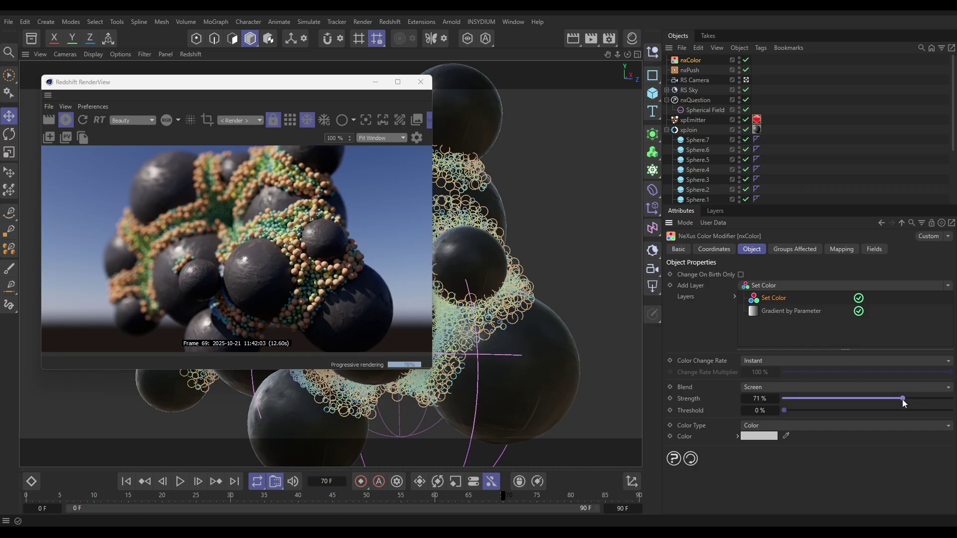
click(198, 481)
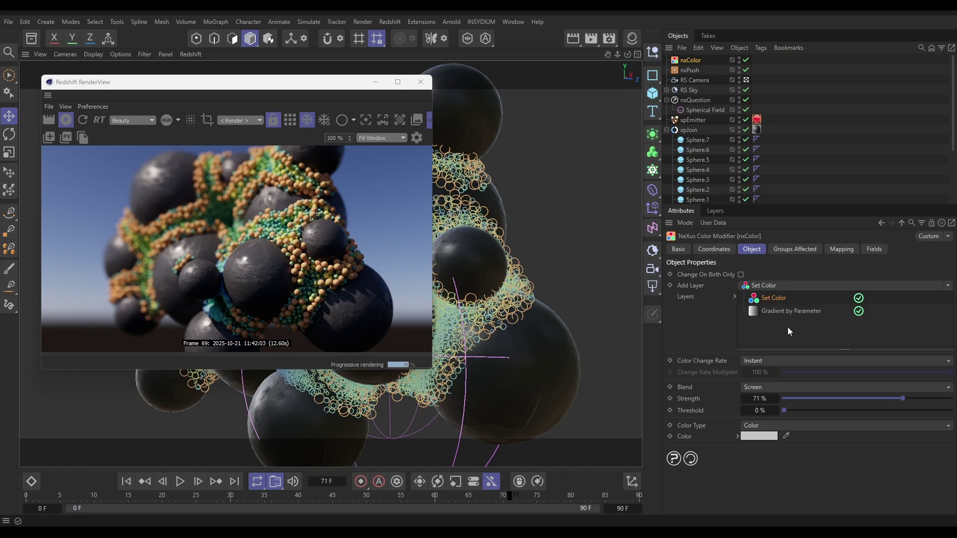
With the Gradient by Parameter layer shown, replay from frame 0 and stop at frame 55
click(788, 312)
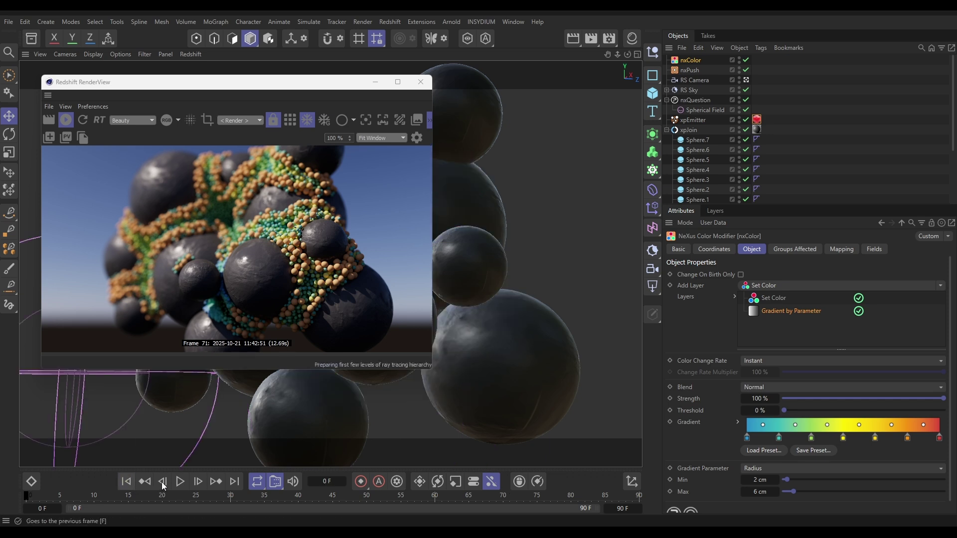
click(180, 481)
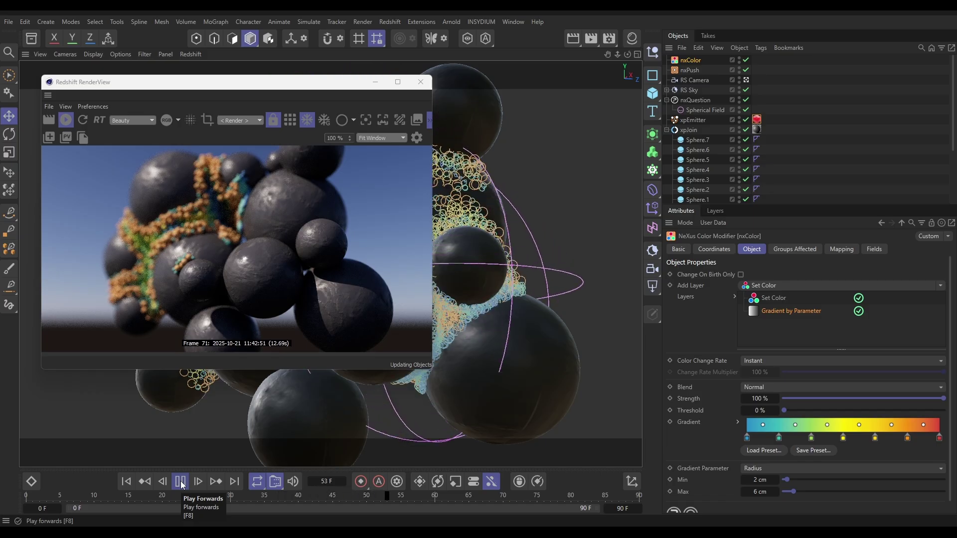
click(180, 482)
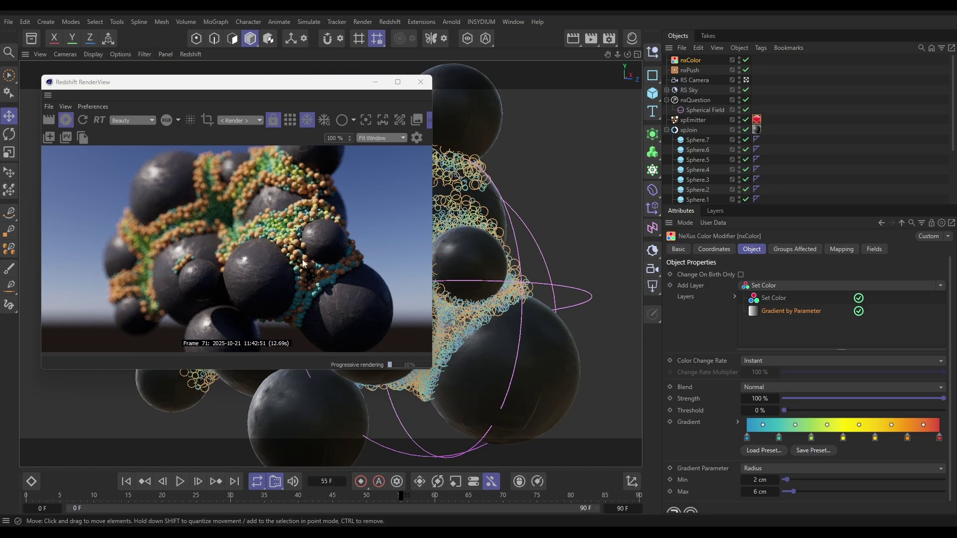